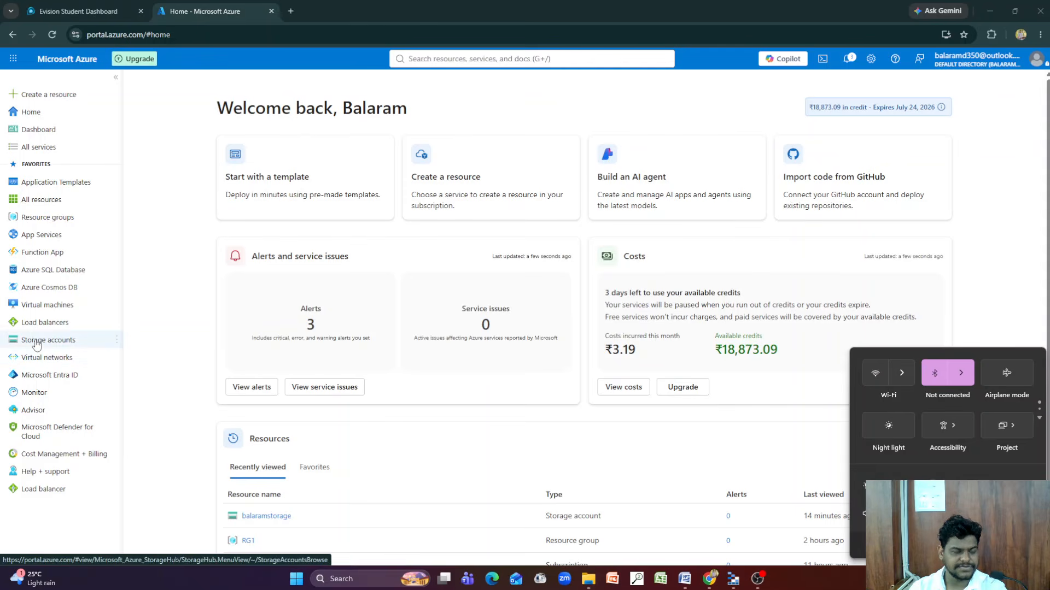
# Open the storage accounts list and start creating a new storage account in resource group RG1
pyautogui.moveTo(38, 344)
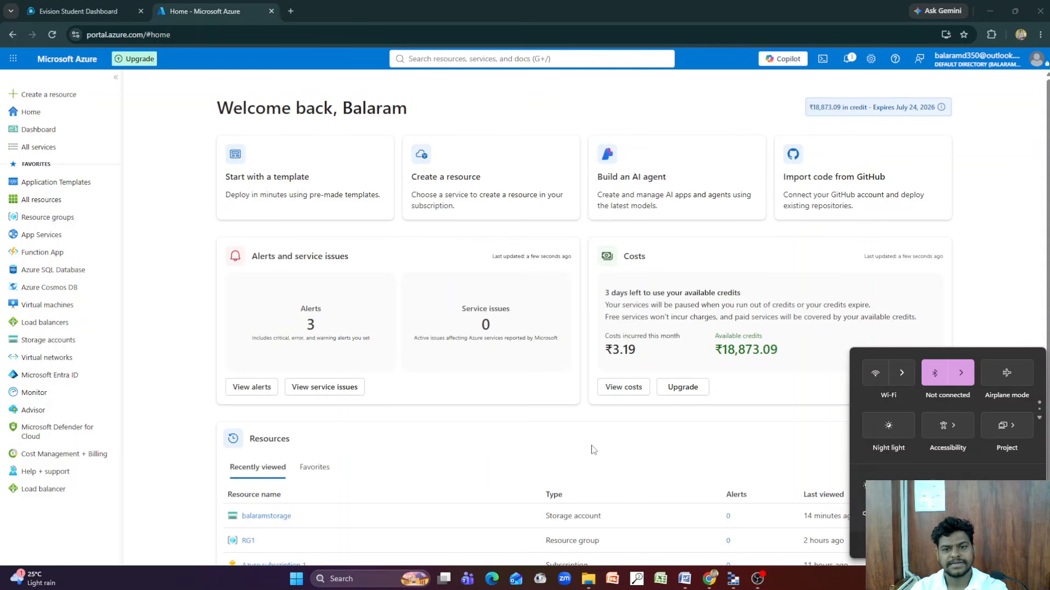
pyautogui.click(774, 444)
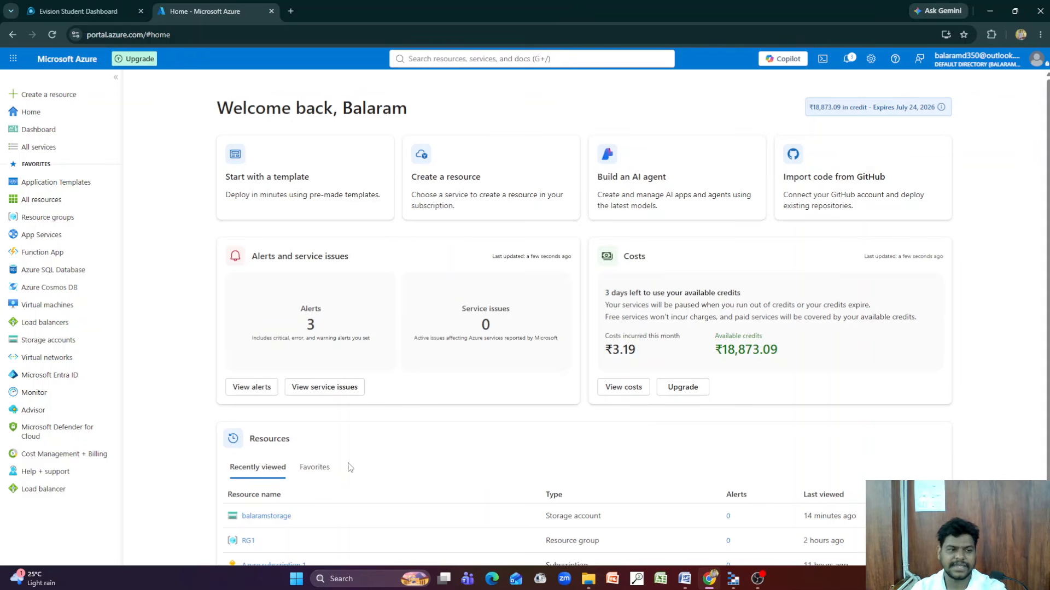
pyautogui.click(48, 339)
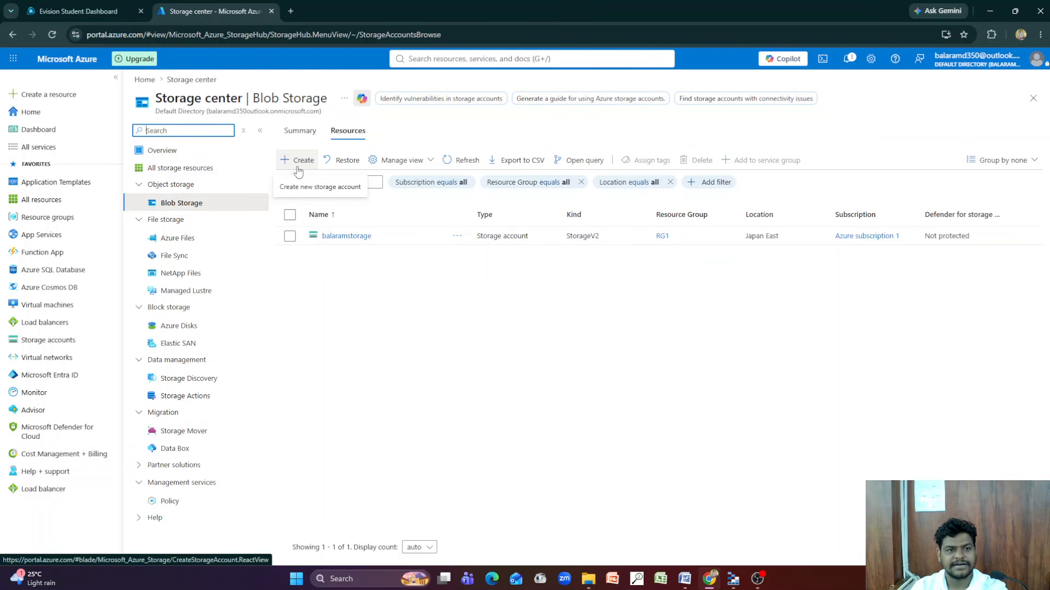
pyautogui.click(298, 169)
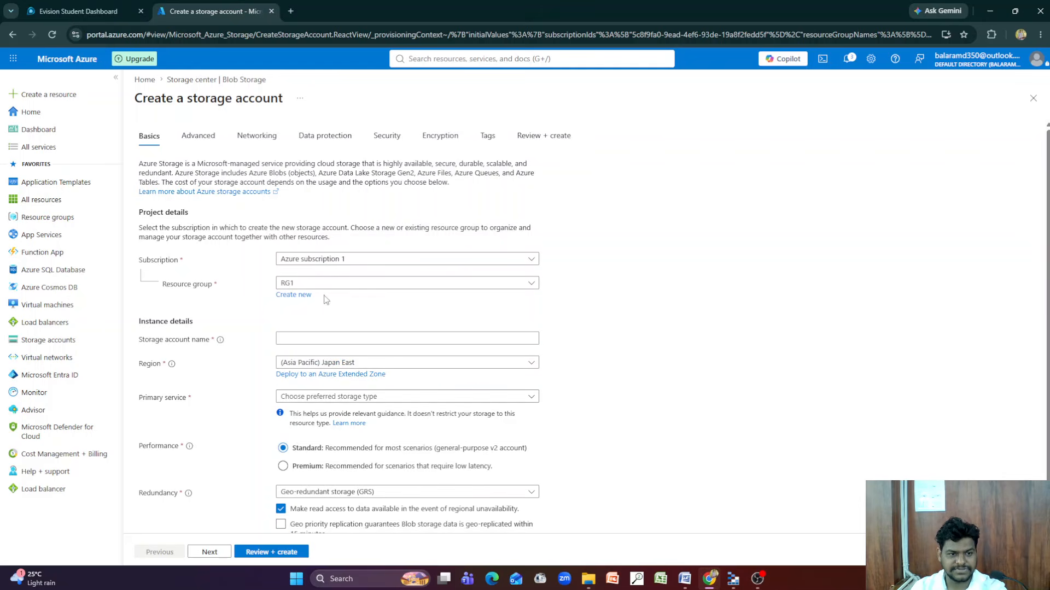
pyautogui.scroll(-1, 361, 343)
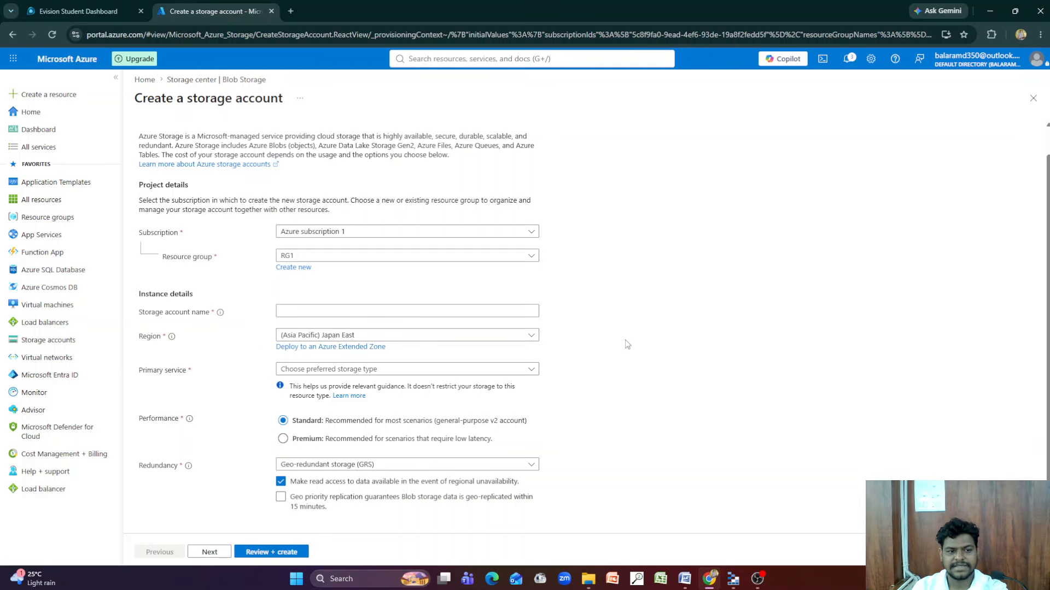
# Set the new storage account's primary service to Azure Files and its file share billing to Pay-as-you-go file shares
pyautogui.click(480, 371)
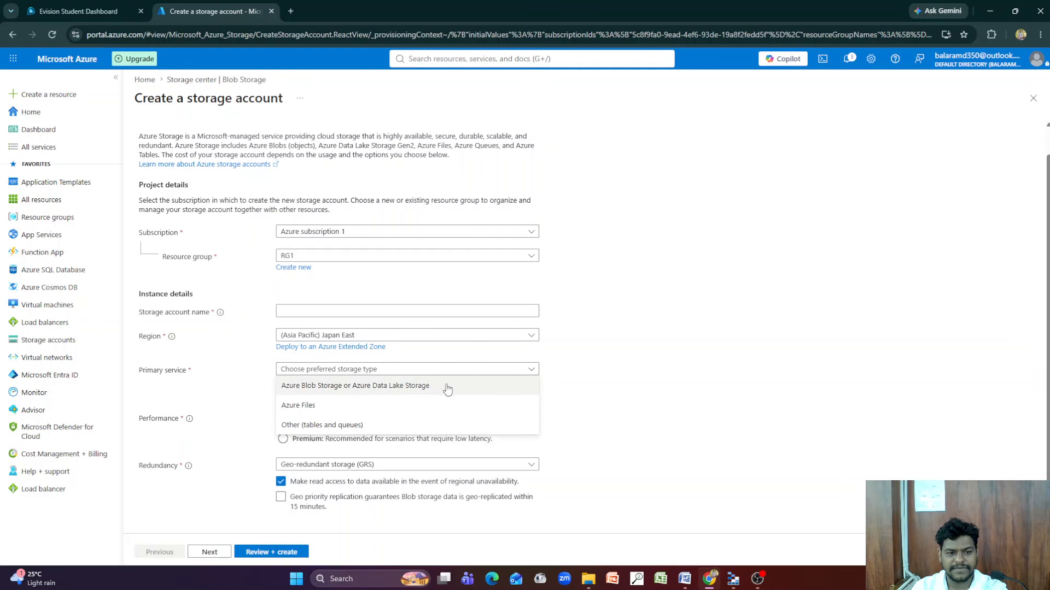
pyautogui.click(362, 406)
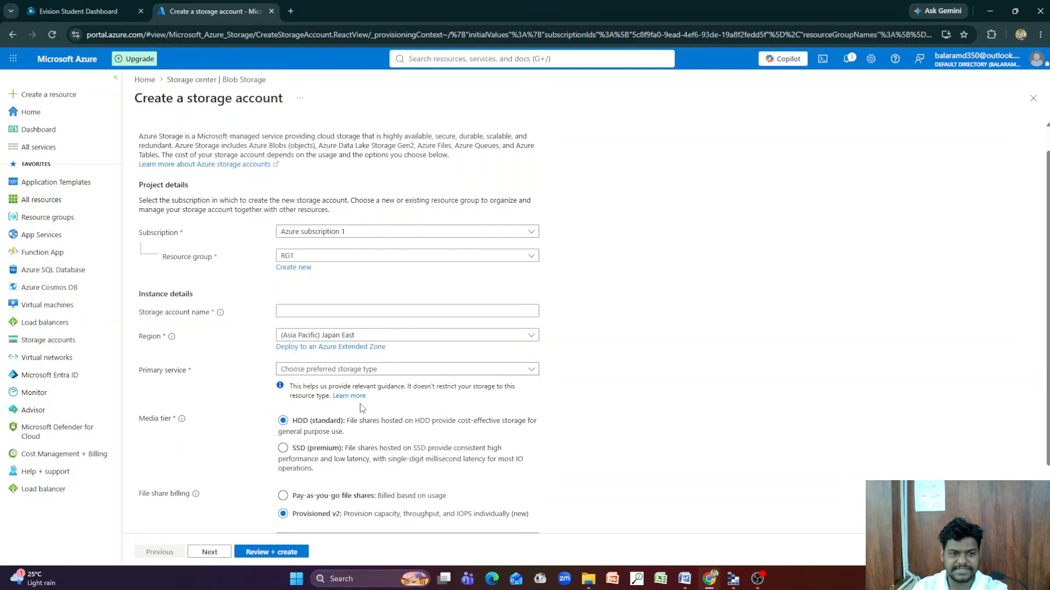
pyautogui.scroll(-1, 367, 410)
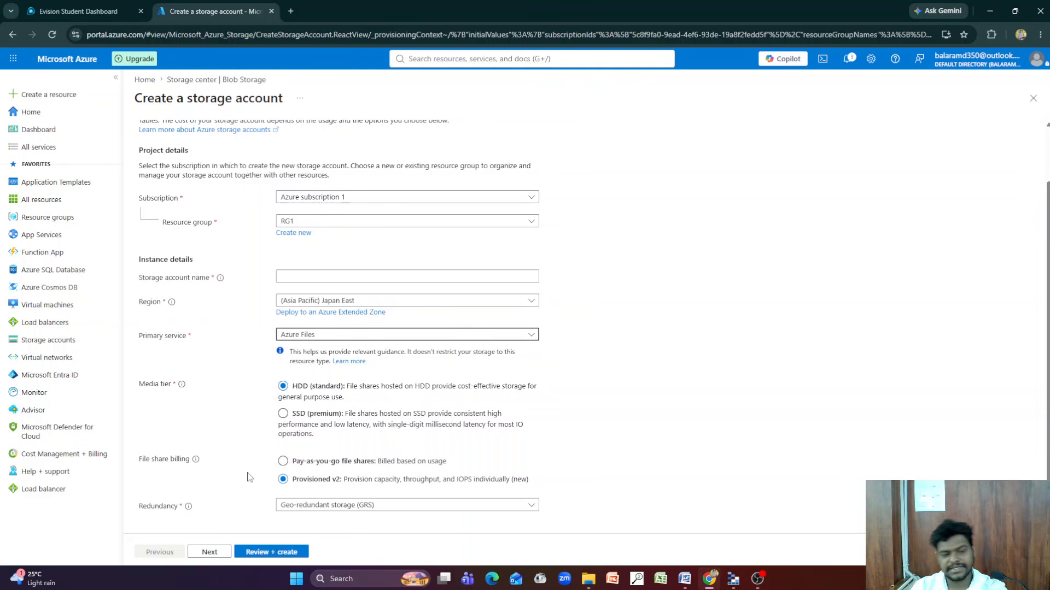
pyautogui.click(282, 461)
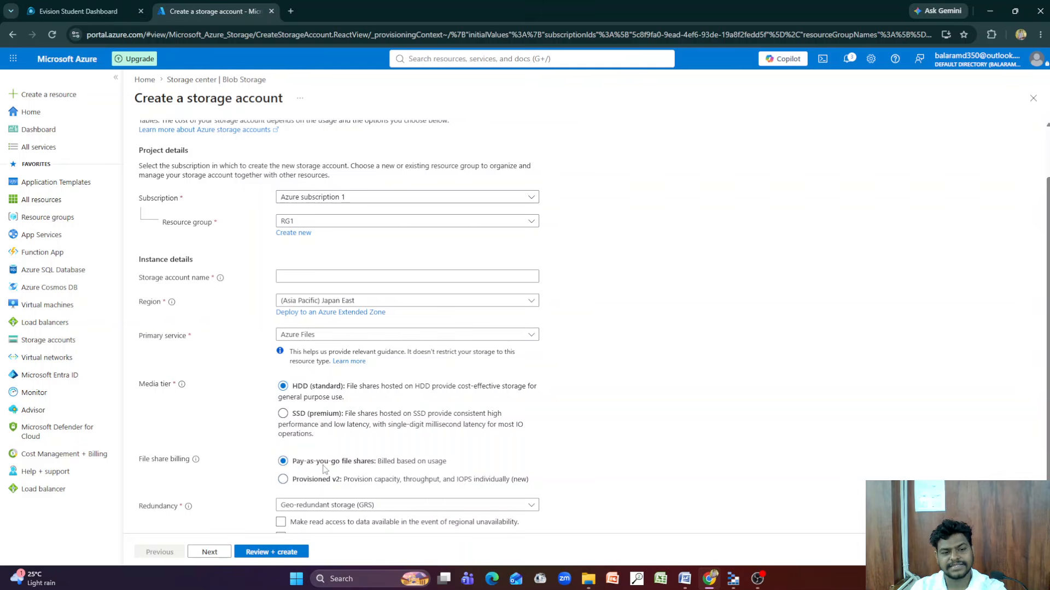
pyautogui.scroll(-1, 528, 441)
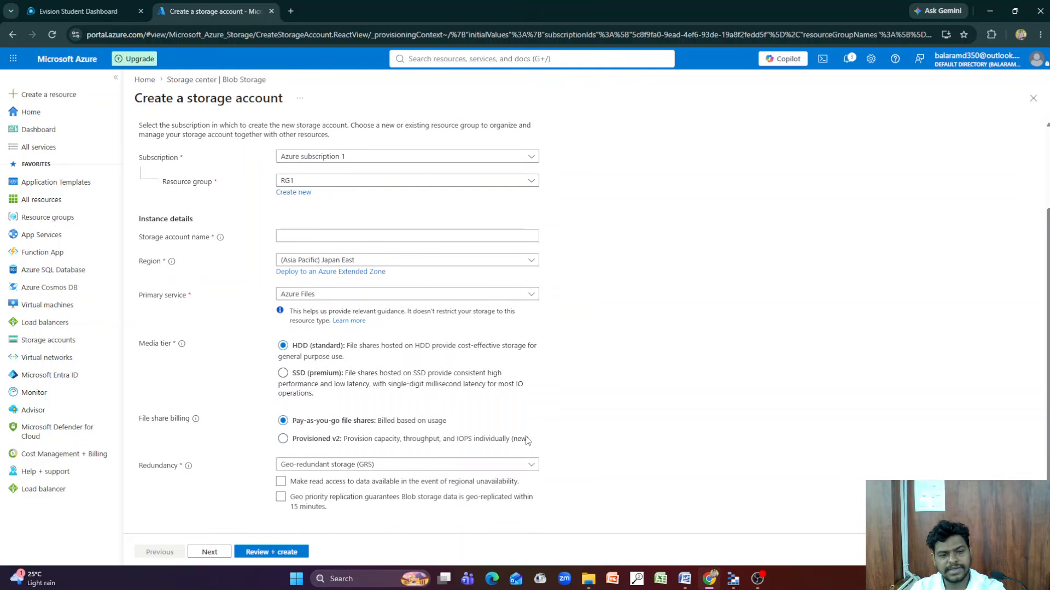
# Keep Geo-redundant storage (GRS) as redundancy and enable read access to data in the event of regional unavailability
pyautogui.click(508, 464)
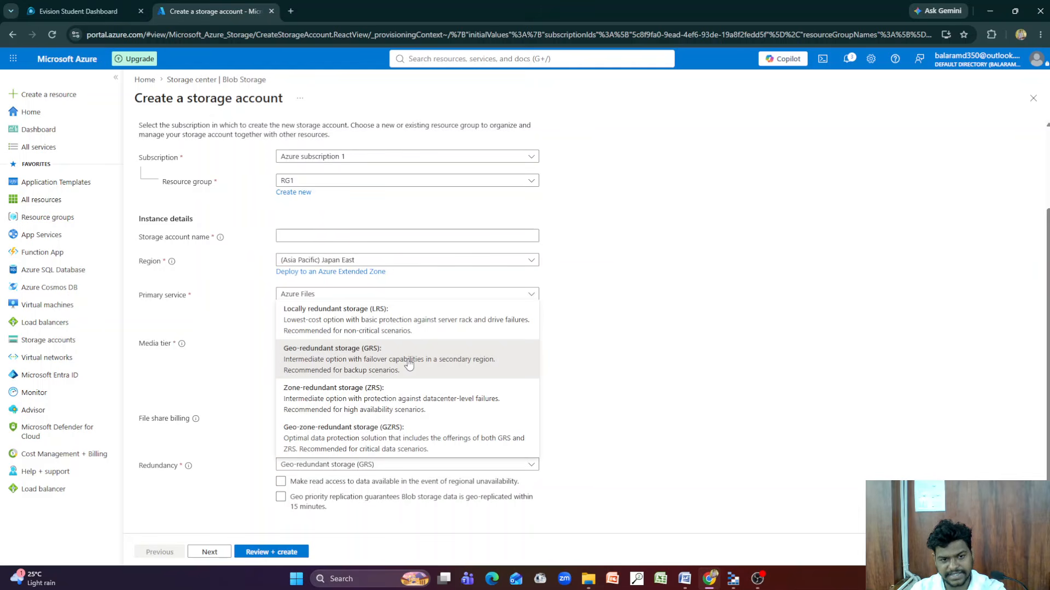
pyautogui.click(642, 365)
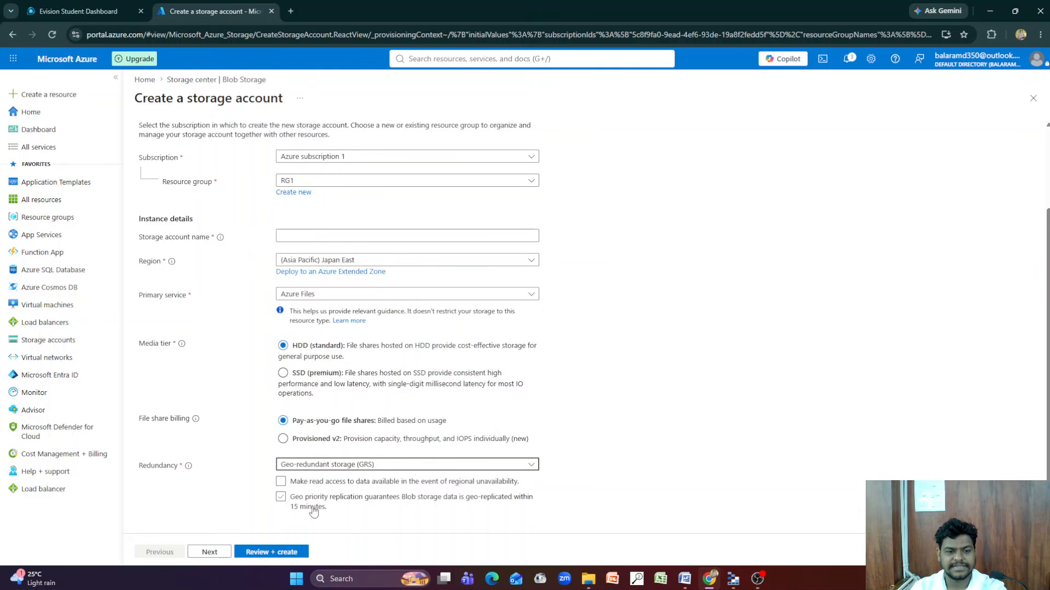
pyautogui.click(288, 485)
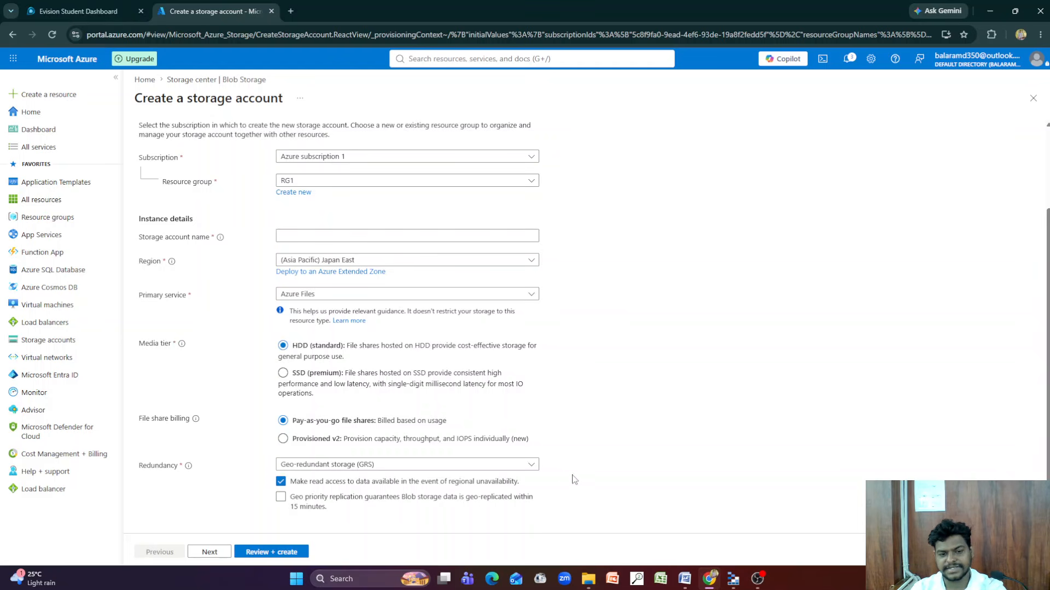
# Examine the new storage account's advanced settings, including the blob access tiers and the Azure Files options
pyautogui.scroll(2, 574, 479)
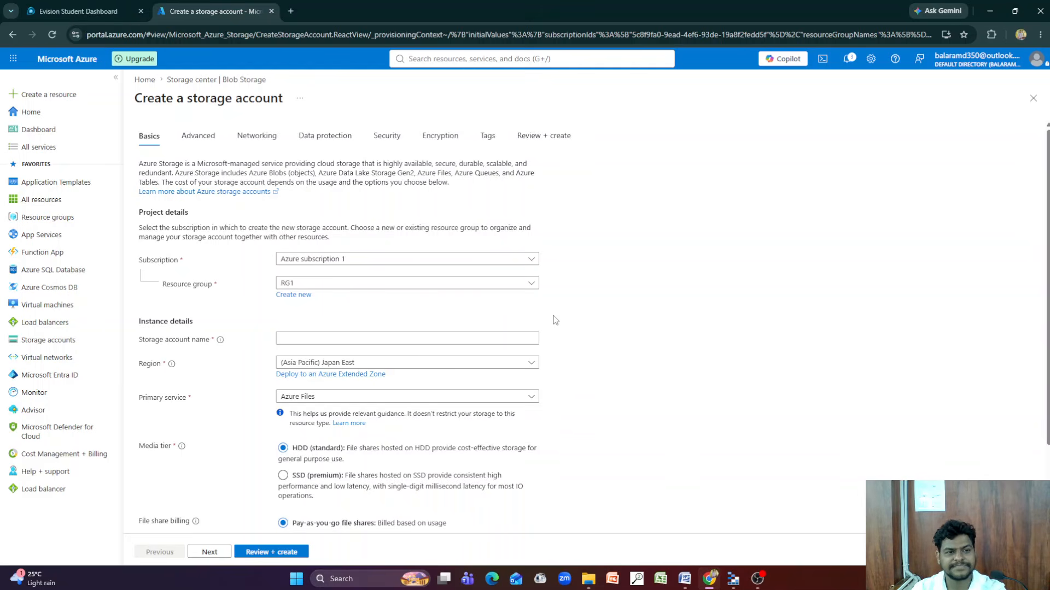
pyautogui.click(212, 138)
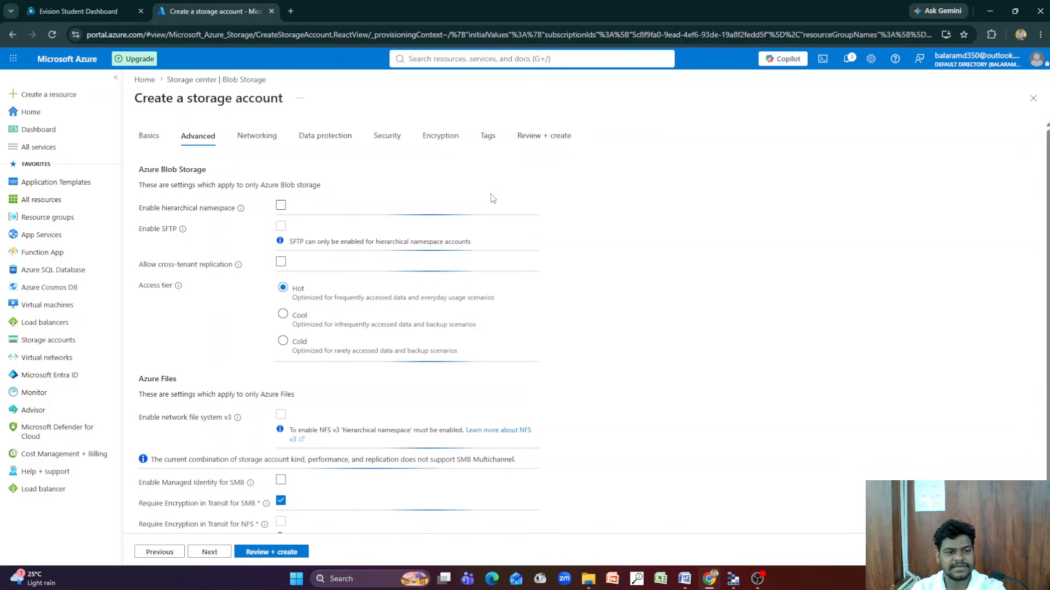
pyautogui.scroll(-1, 558, 285)
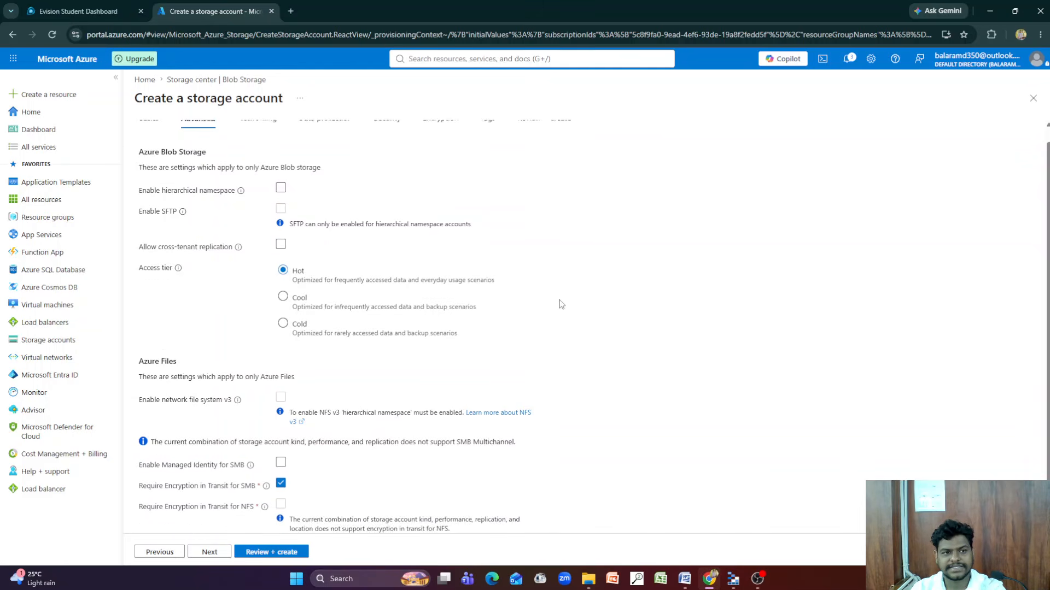
pyautogui.scroll(1, 494, 432)
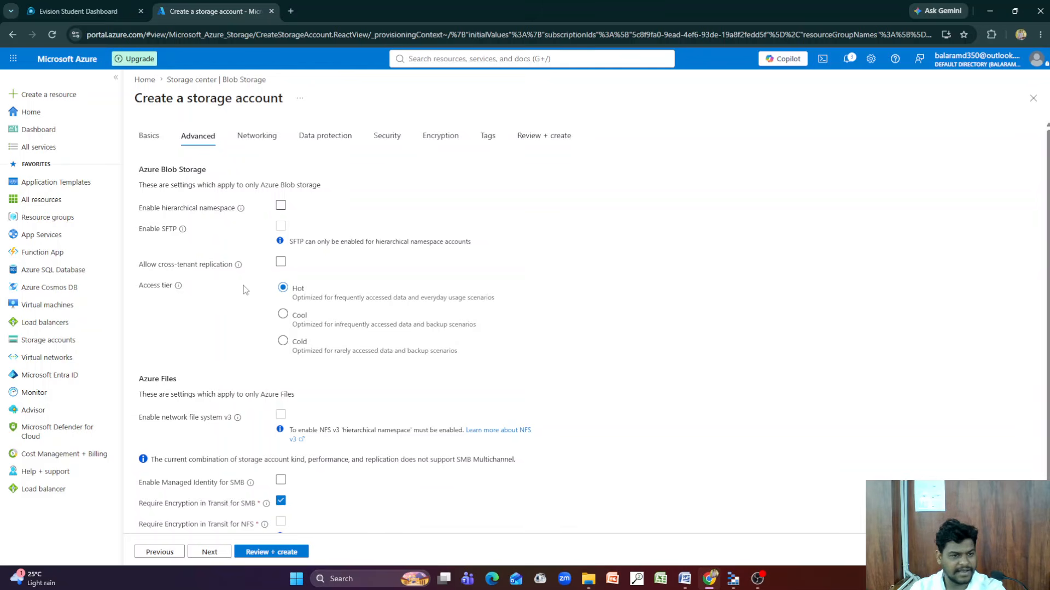
pyautogui.scroll(-1, 248, 316)
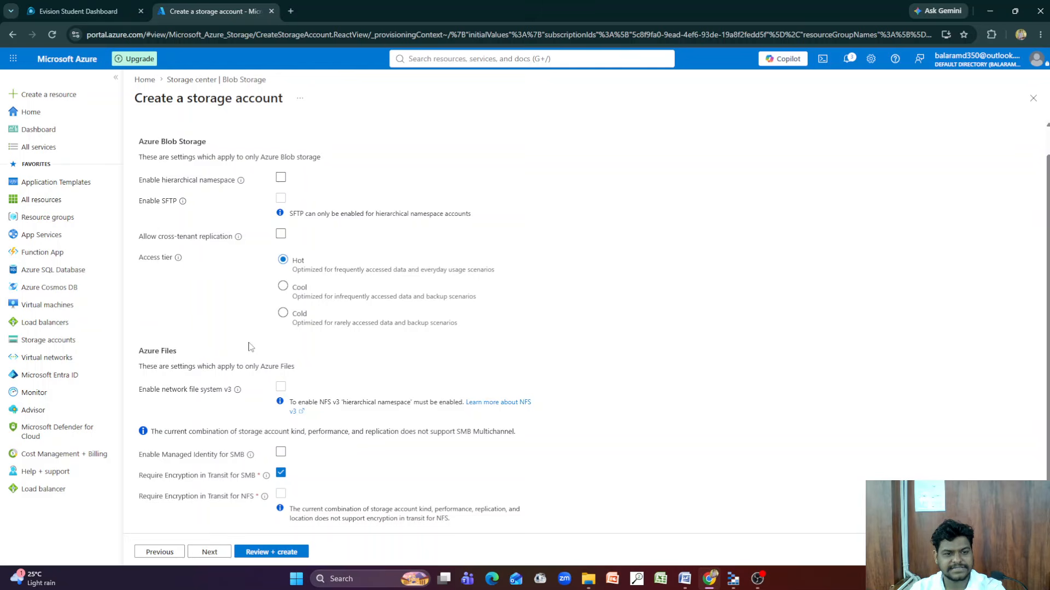
pyautogui.scroll(1, 332, 364)
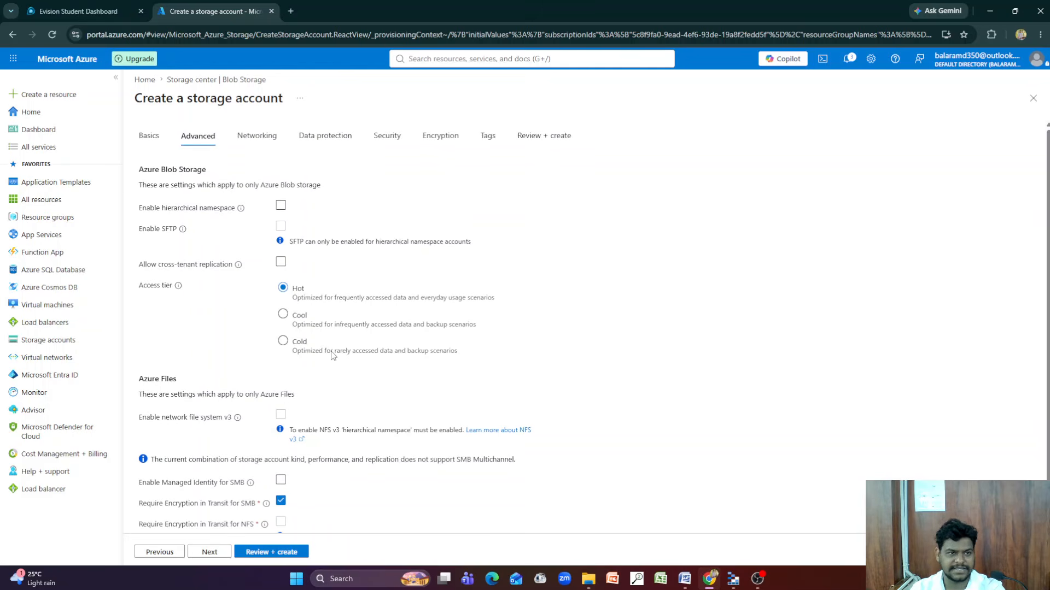
# Examine the new storage account's networking options and the data protection settings for blobs, containers and file shares
pyautogui.click(257, 135)
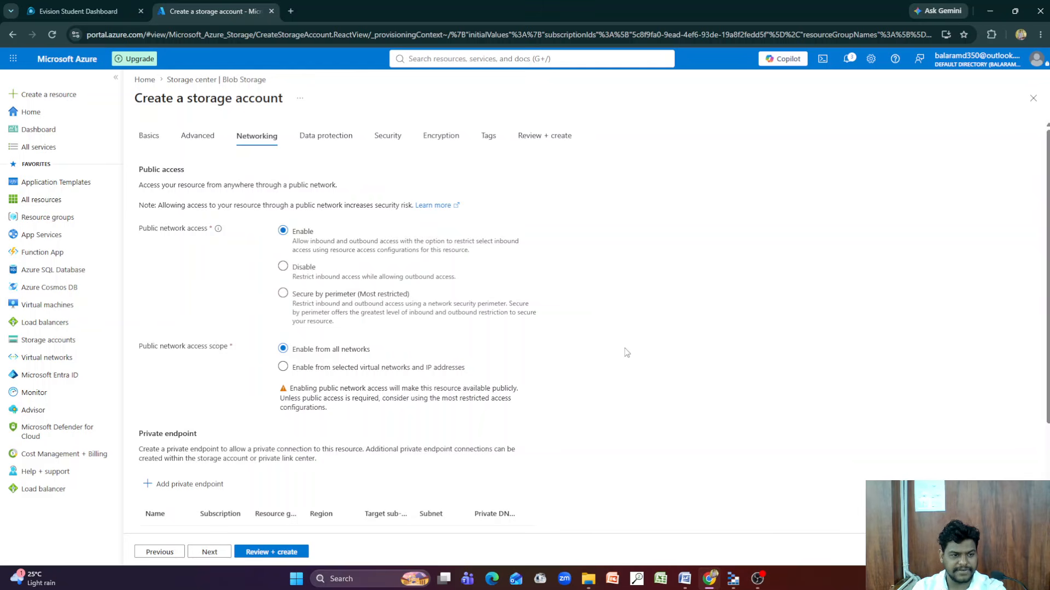
pyautogui.scroll(-3, 530, 389)
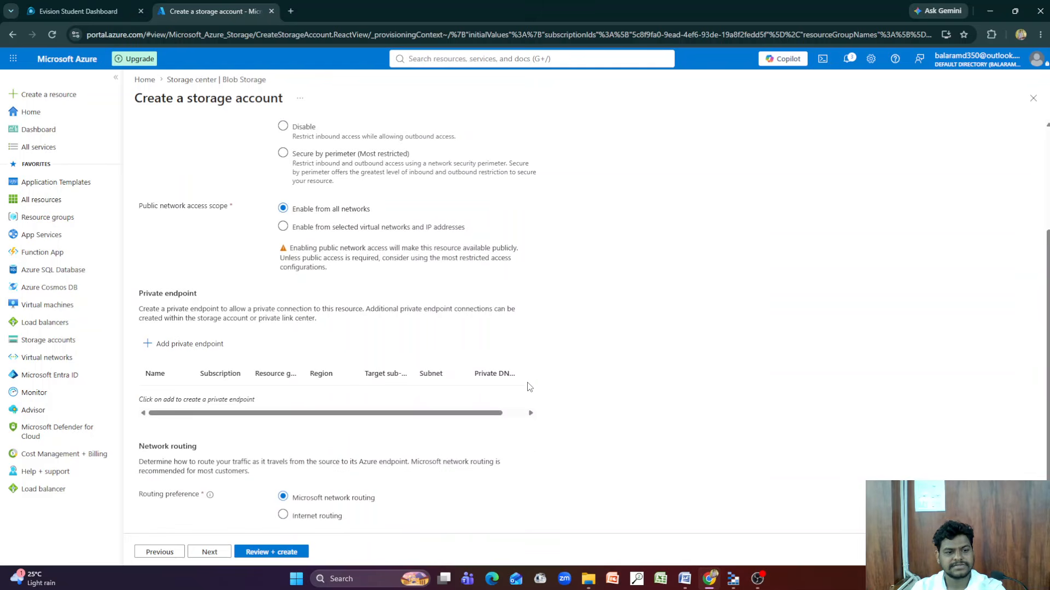
pyautogui.scroll(3, 531, 391)
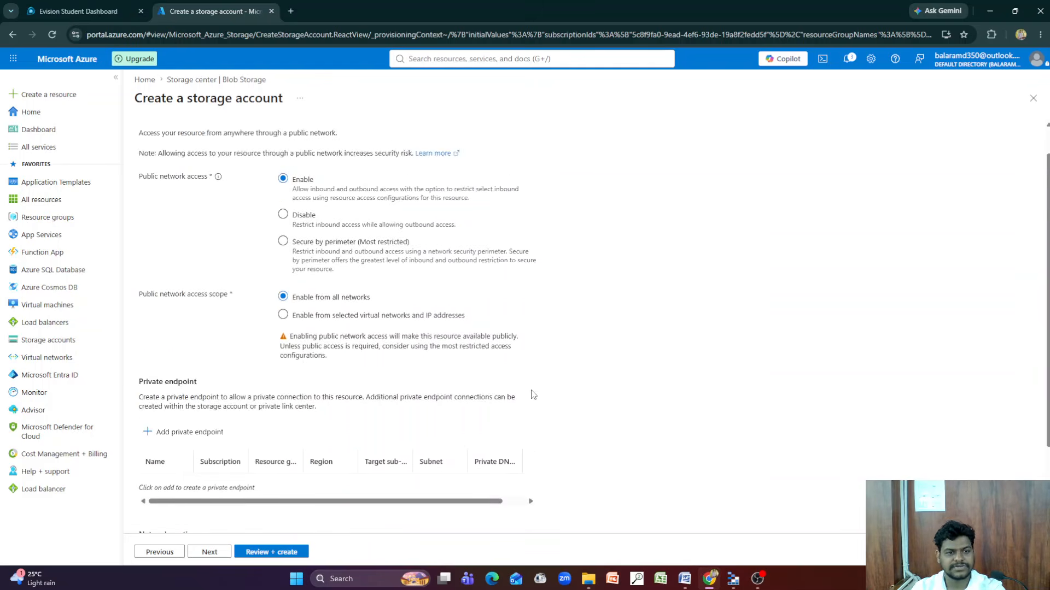
pyautogui.click(325, 136)
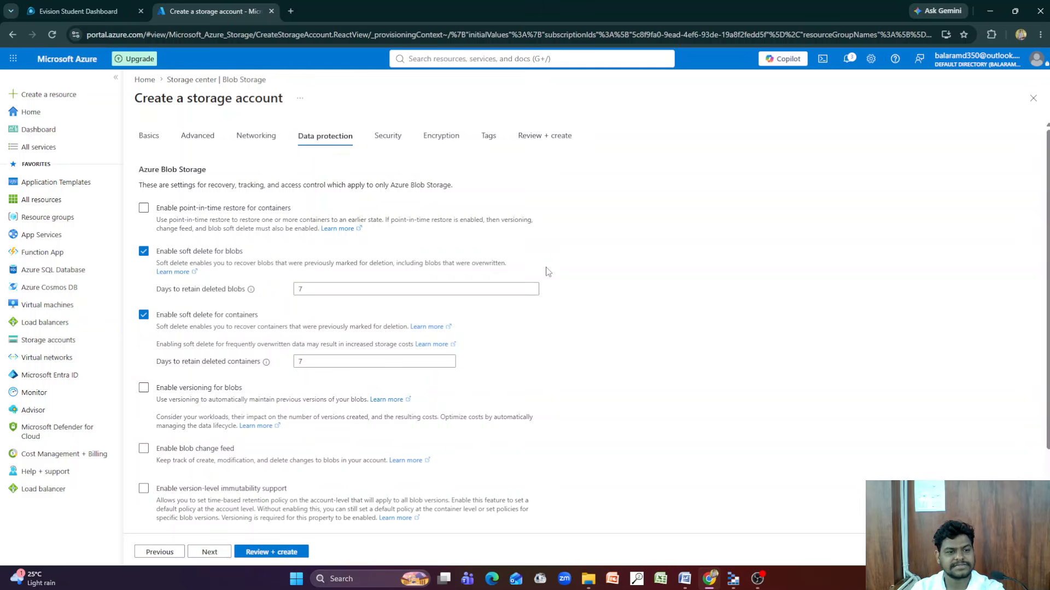
pyautogui.scroll(-1, 549, 283)
pyautogui.scroll(-3, 549, 284)
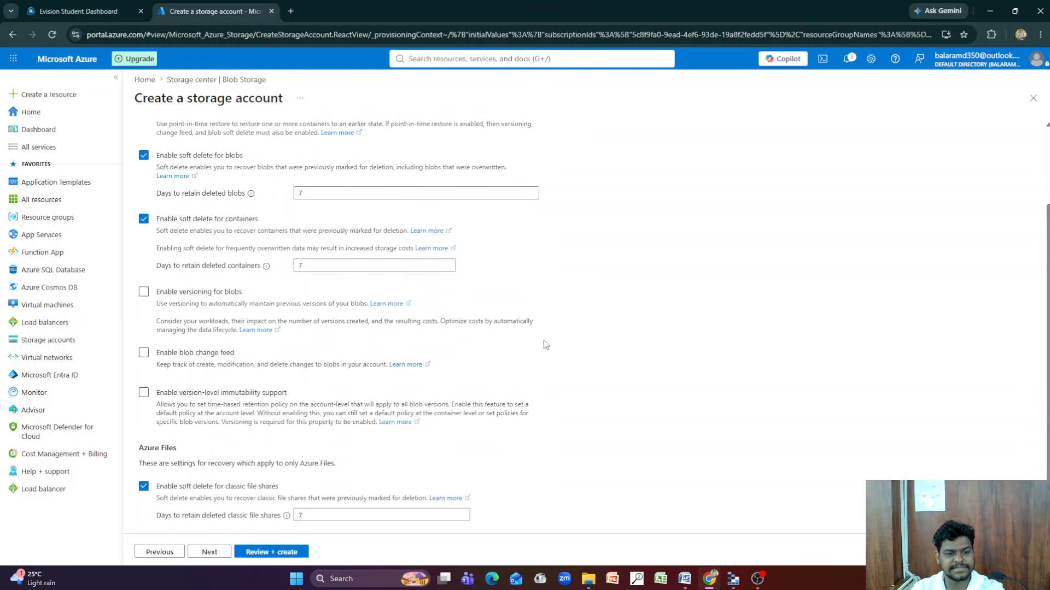
pyautogui.scroll(3, 545, 344)
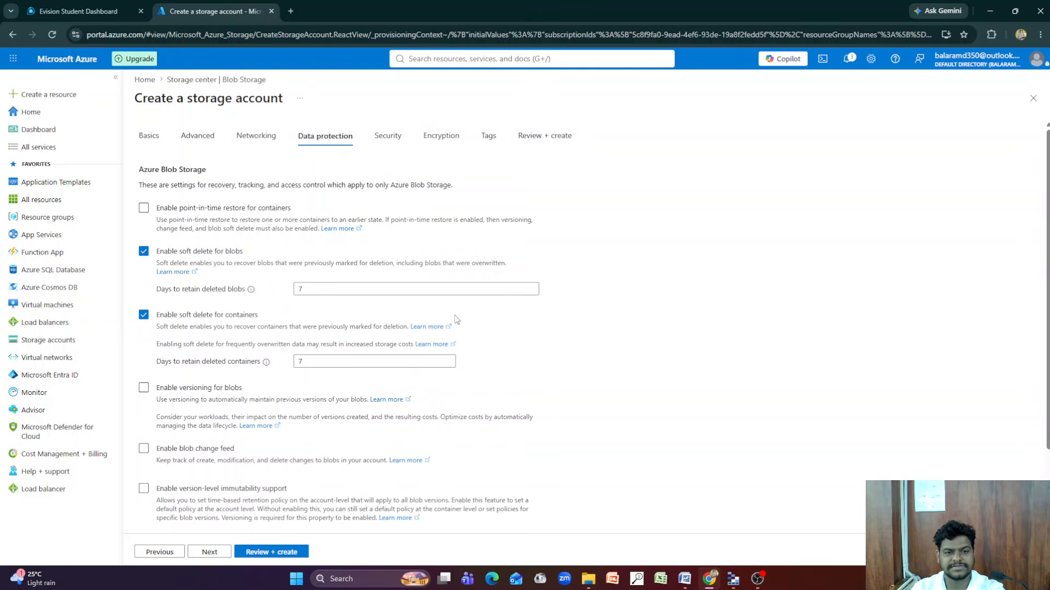
# Examine the new storage account's remaining settings, from security and storage account key access through encryption and tags to the review summary
pyautogui.click(387, 136)
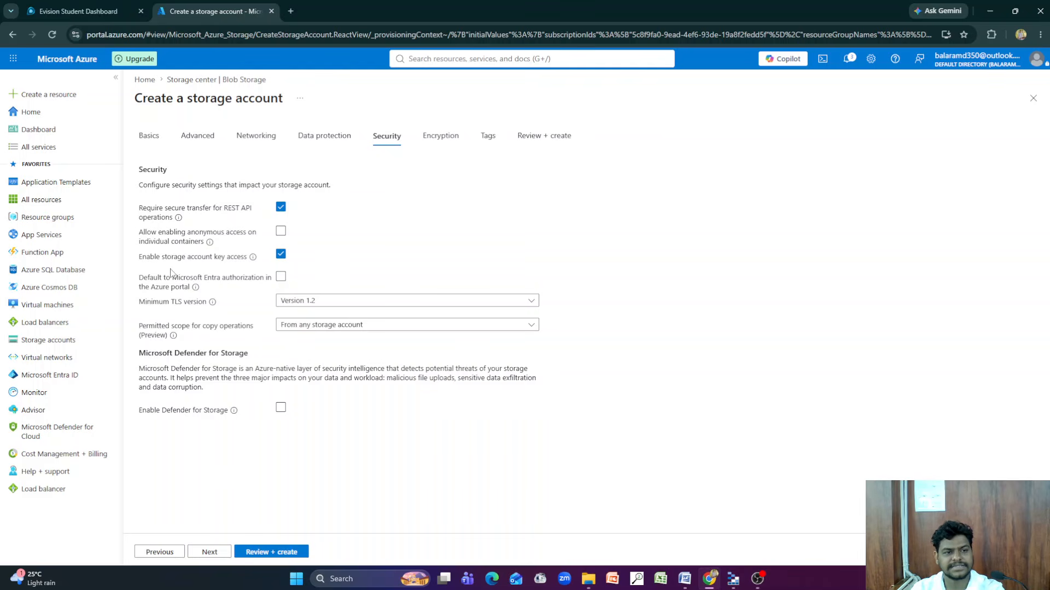
pyautogui.moveTo(161, 260); pyautogui.dragTo(247, 268)
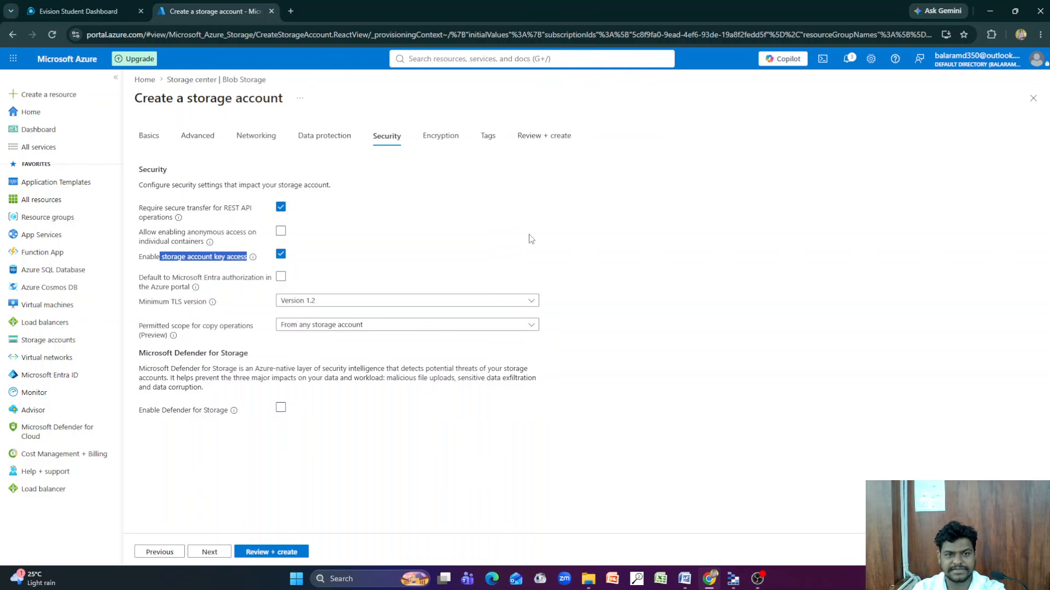
pyautogui.click(443, 136)
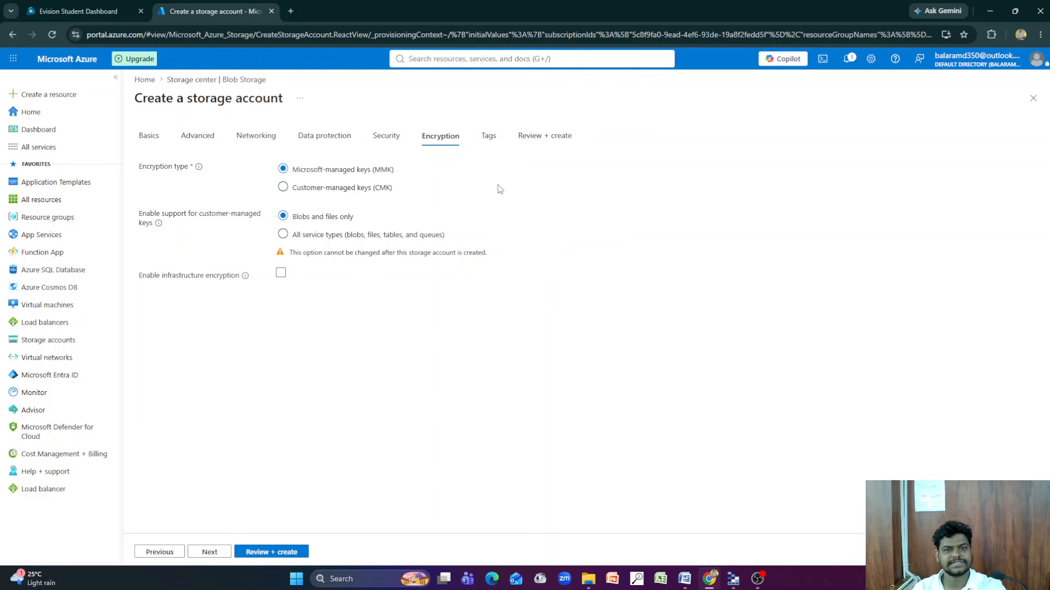
pyautogui.click(488, 138)
pyautogui.click(538, 143)
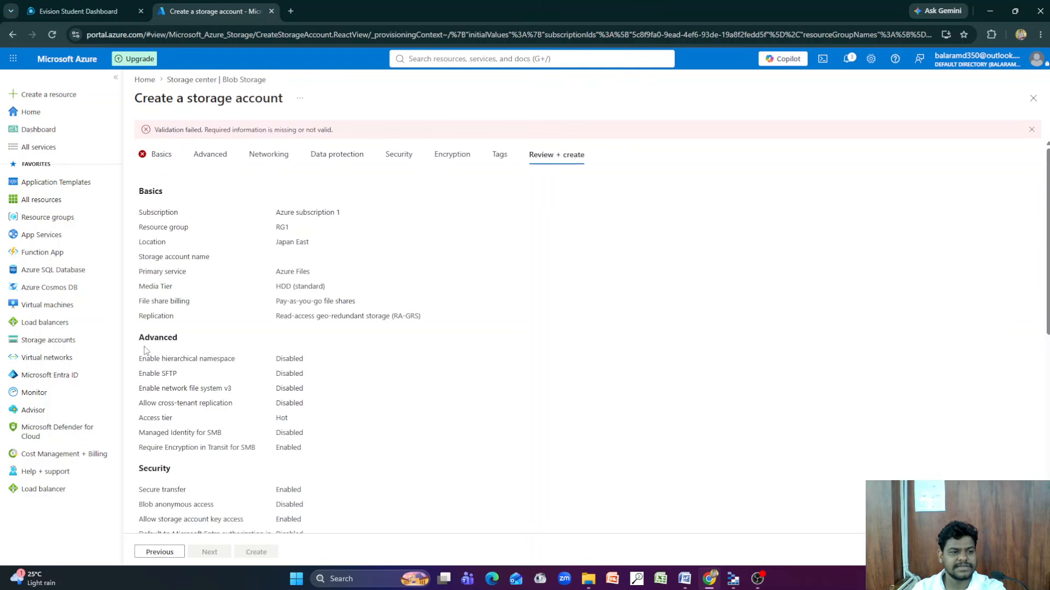
# Leave the creation form, examine the overview properties of the existing storage account in RG1 and open its containers list
pyautogui.click(55, 342)
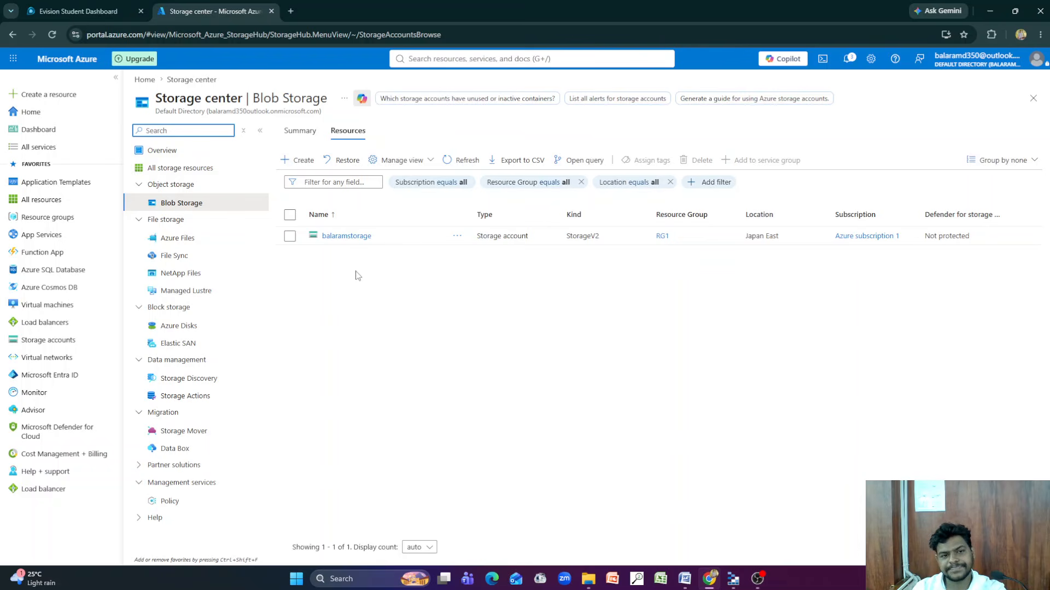
pyautogui.click(351, 237)
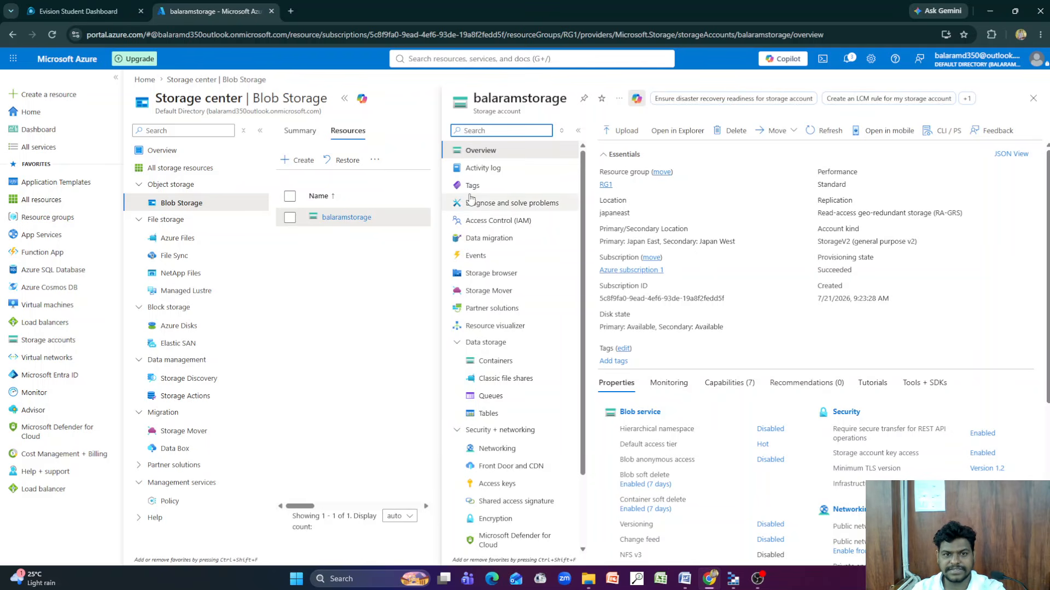
pyautogui.click(482, 157)
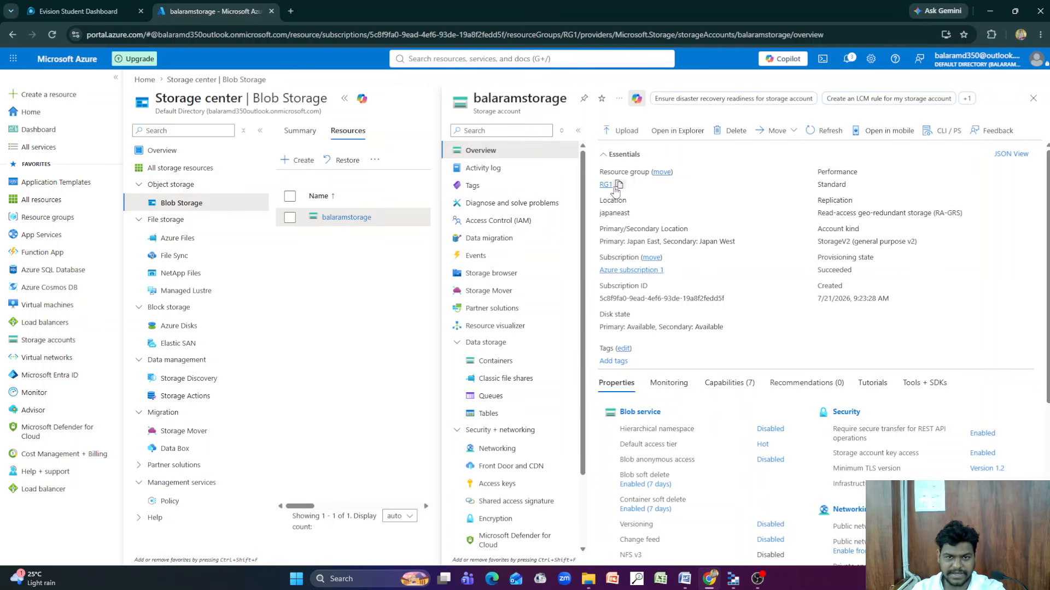
pyautogui.scroll(-4, 666, 393)
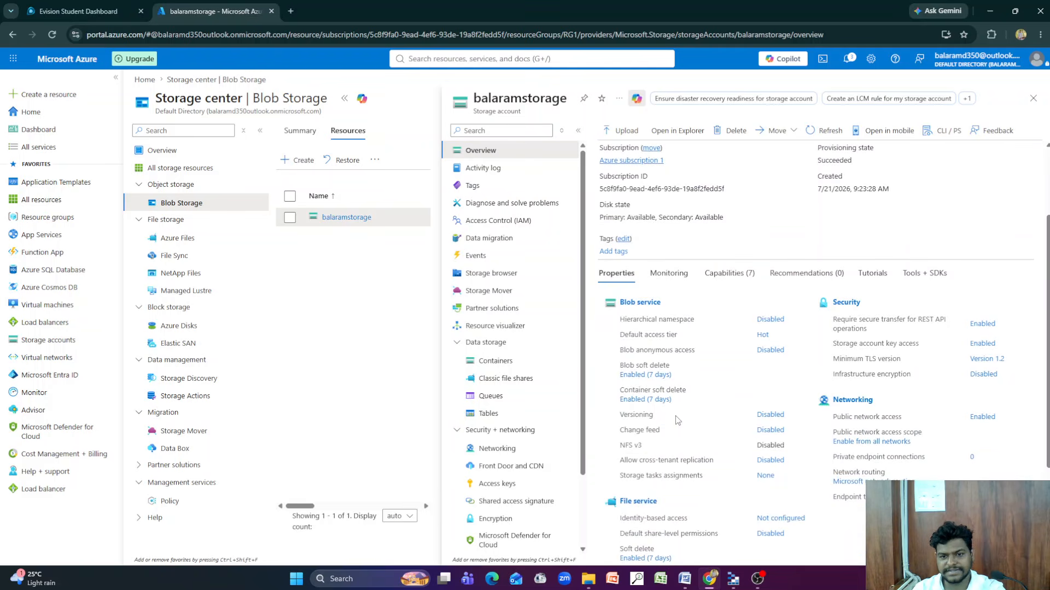
pyautogui.scroll(-1, 671, 443)
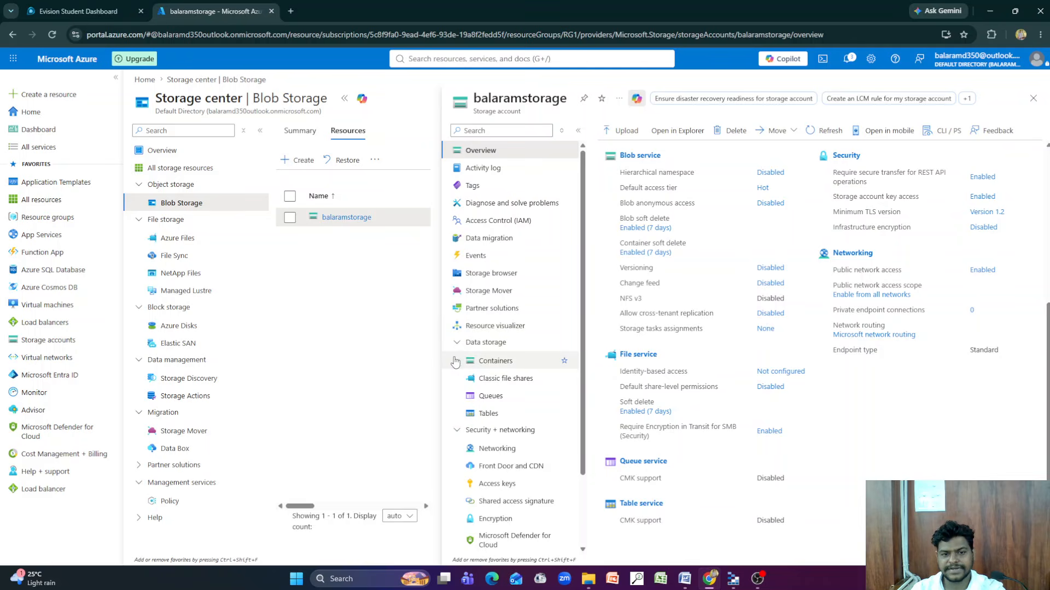
pyautogui.click(495, 362)
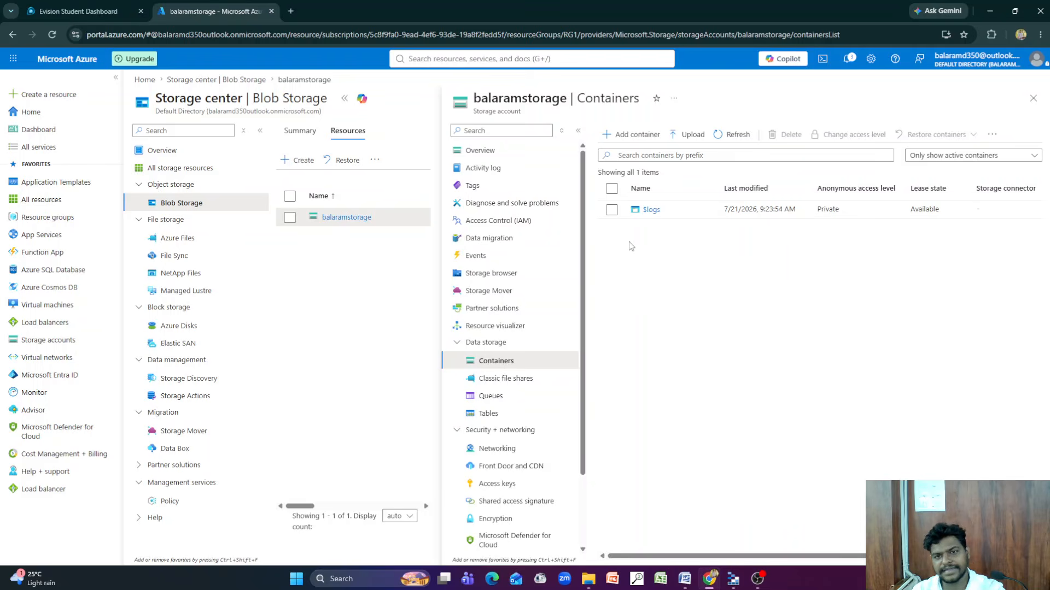
# Create a new container named azure104studymatreiral in the storage account
pyautogui.click(632, 134)
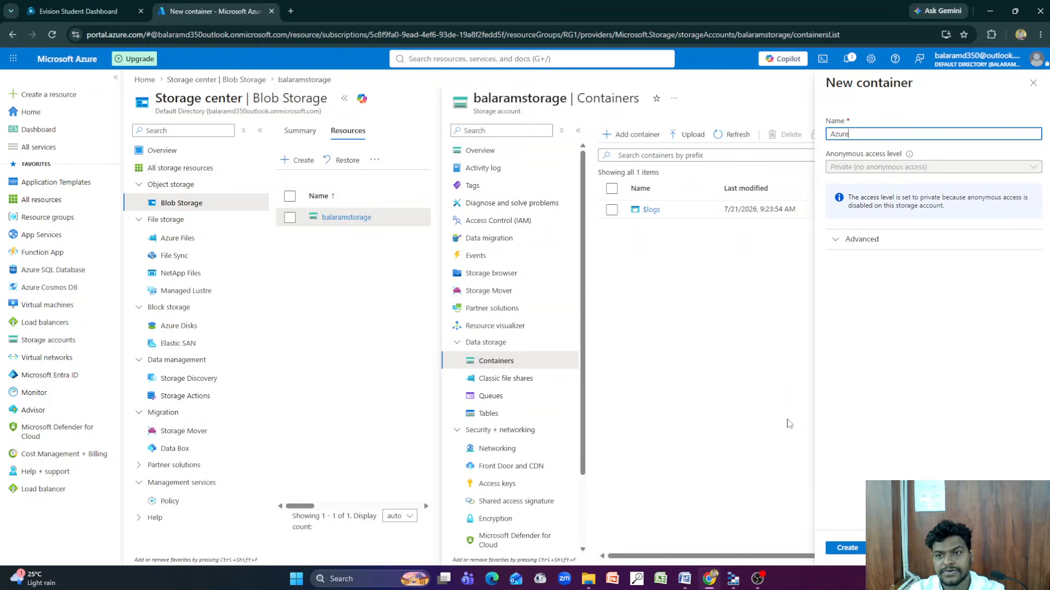
pyautogui.write('104')
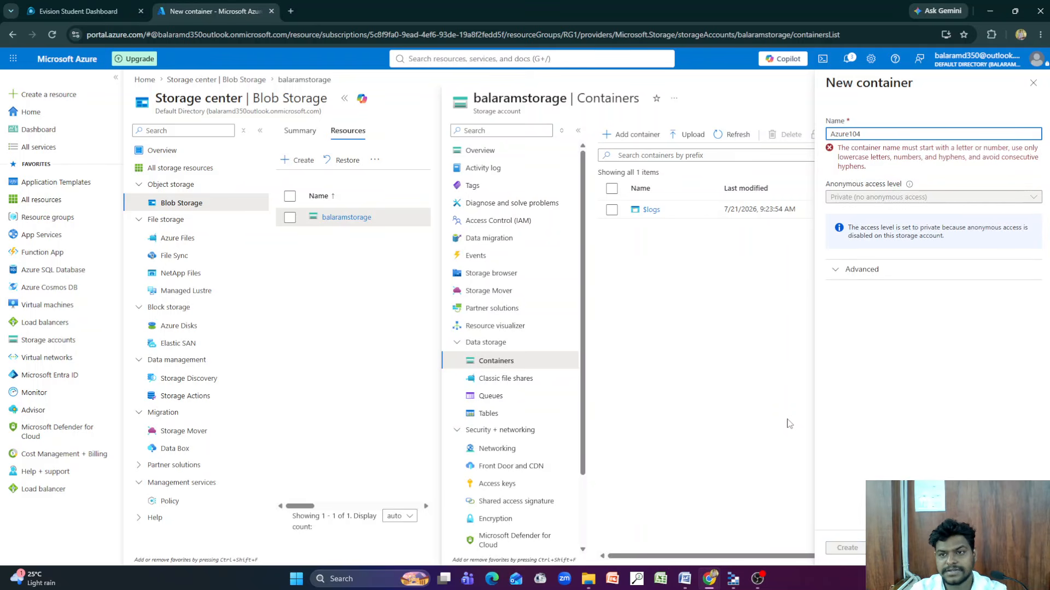
pyautogui.press('BackSpace')
pyautogui.press('BackSpace')
pyautogui.press('BackSpace')
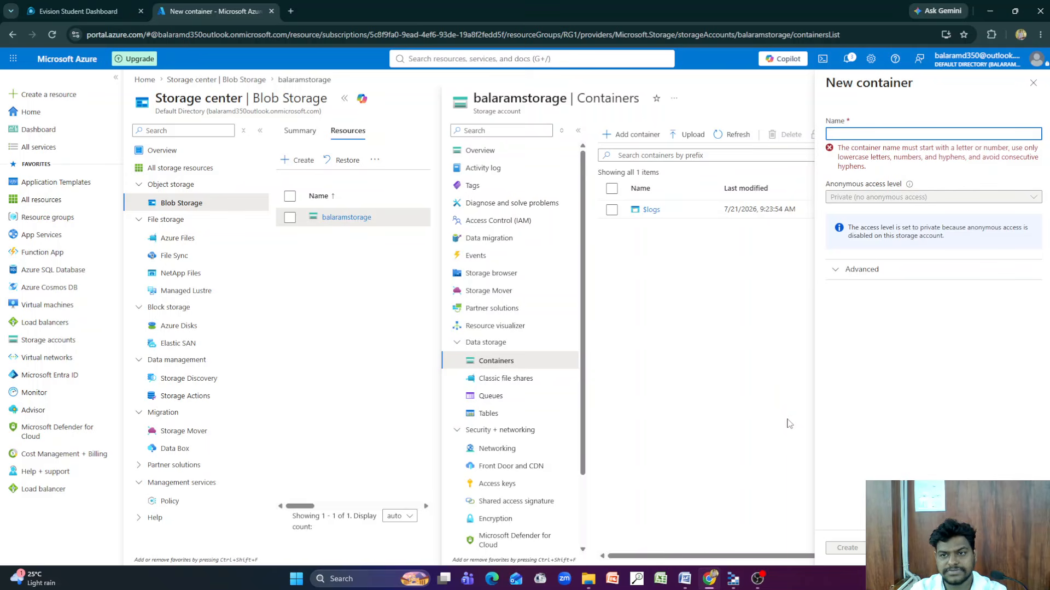
pyautogui.write('azure104stud')
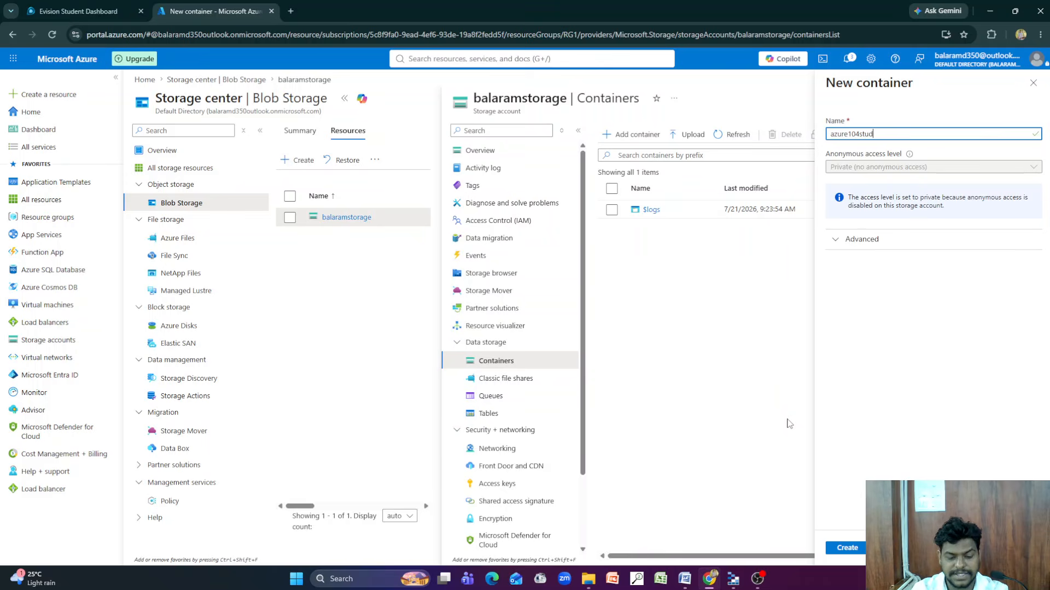
pyautogui.write('ymat')
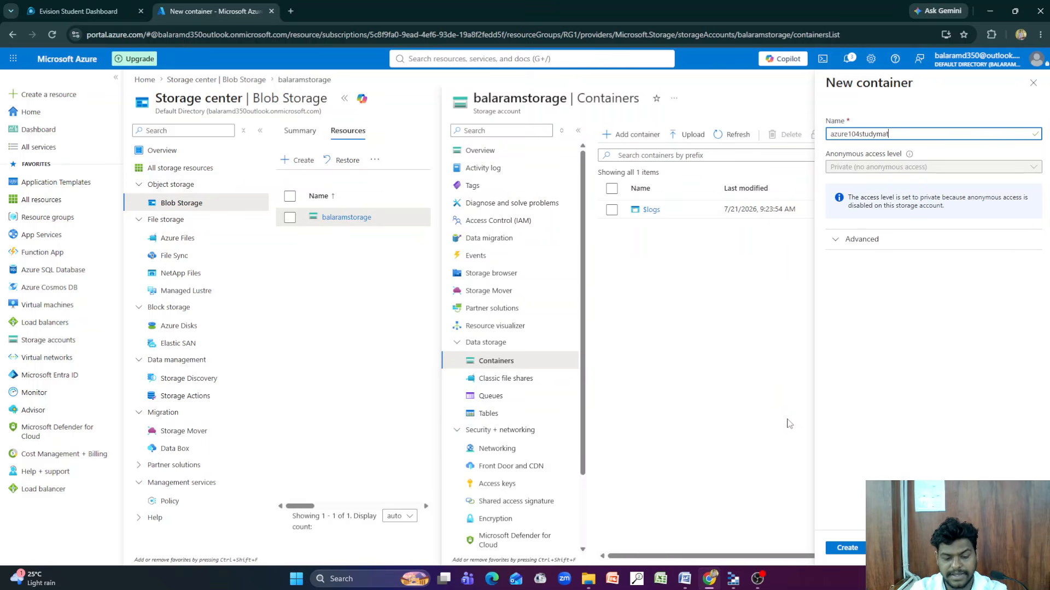
pyautogui.write('reiral')
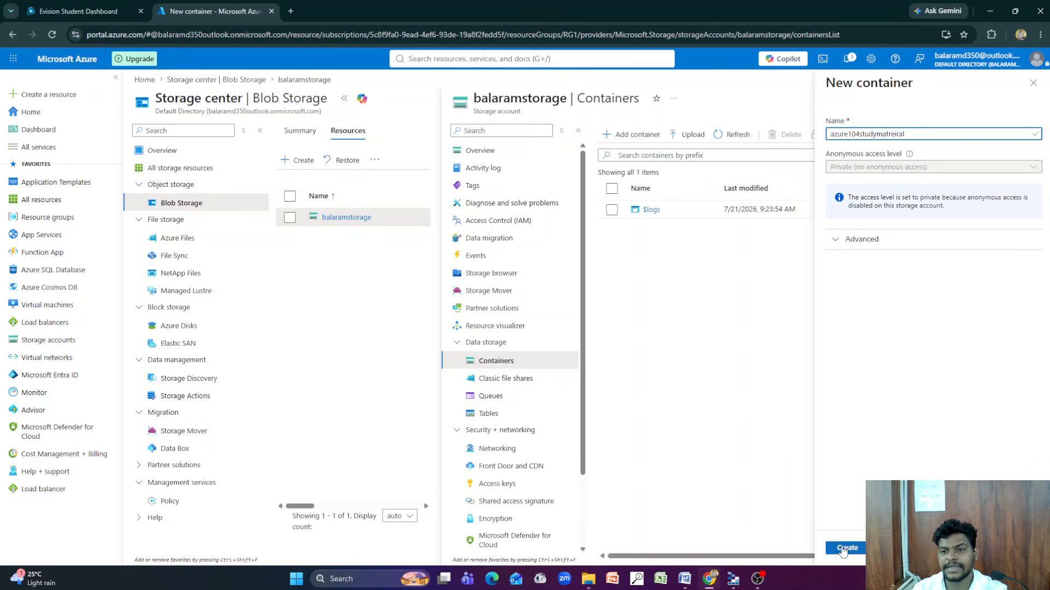
pyautogui.click(840, 549)
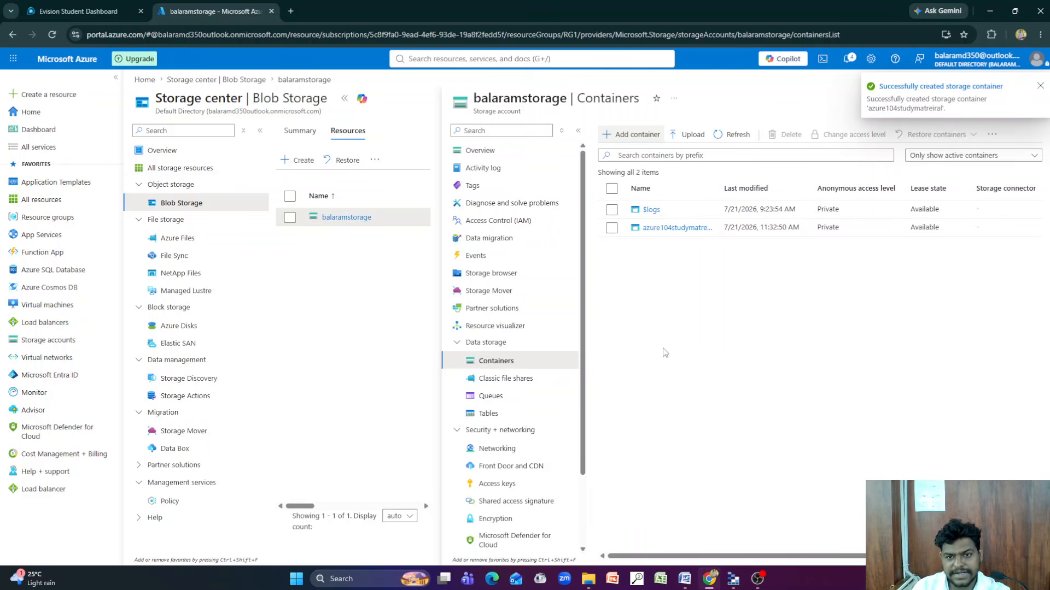
# Open the azure104studymatreiral container and upload the Documents file "Hash value of ct-80 of 2023.docx" to it
pyautogui.click(659, 229)
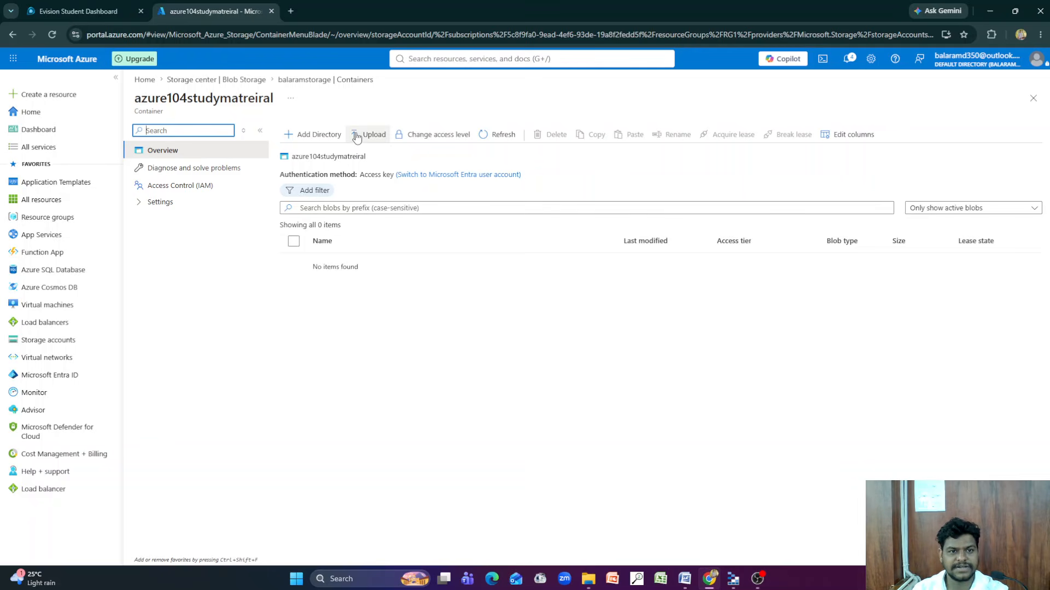
pyautogui.click(371, 141)
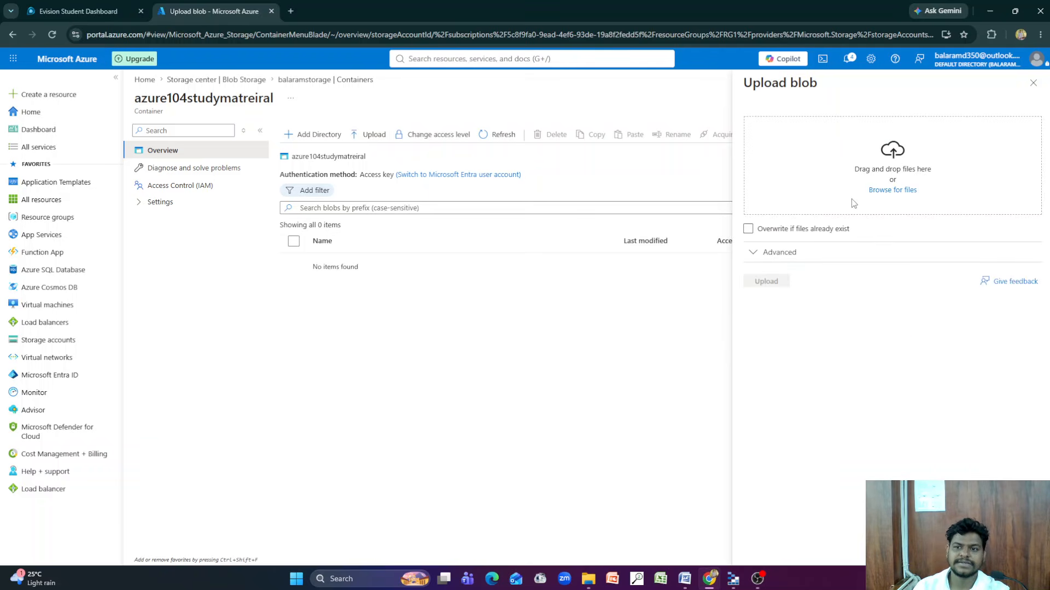
pyautogui.click(893, 190)
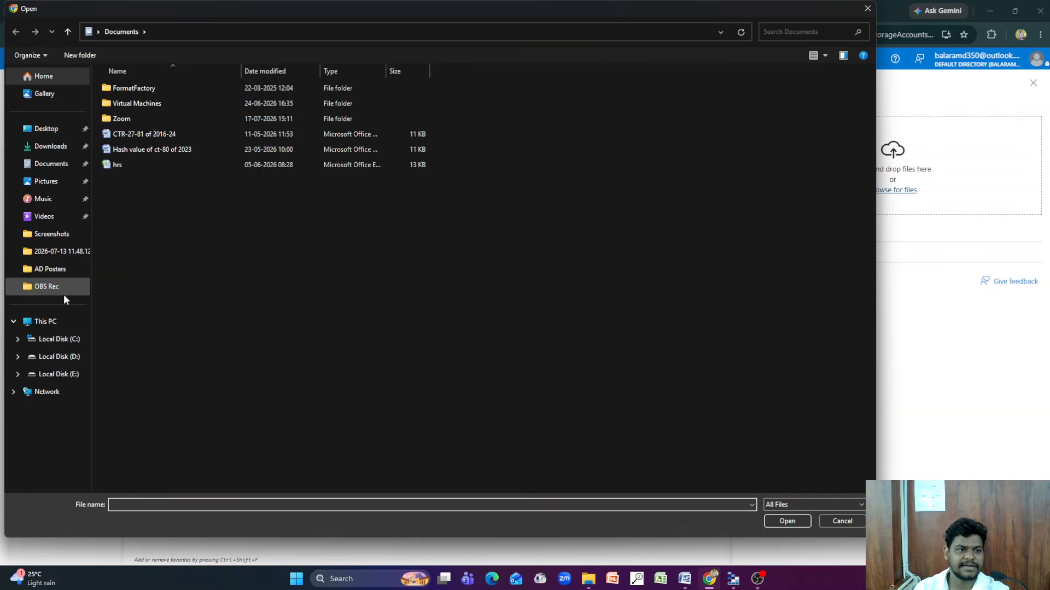
pyautogui.click(145, 150)
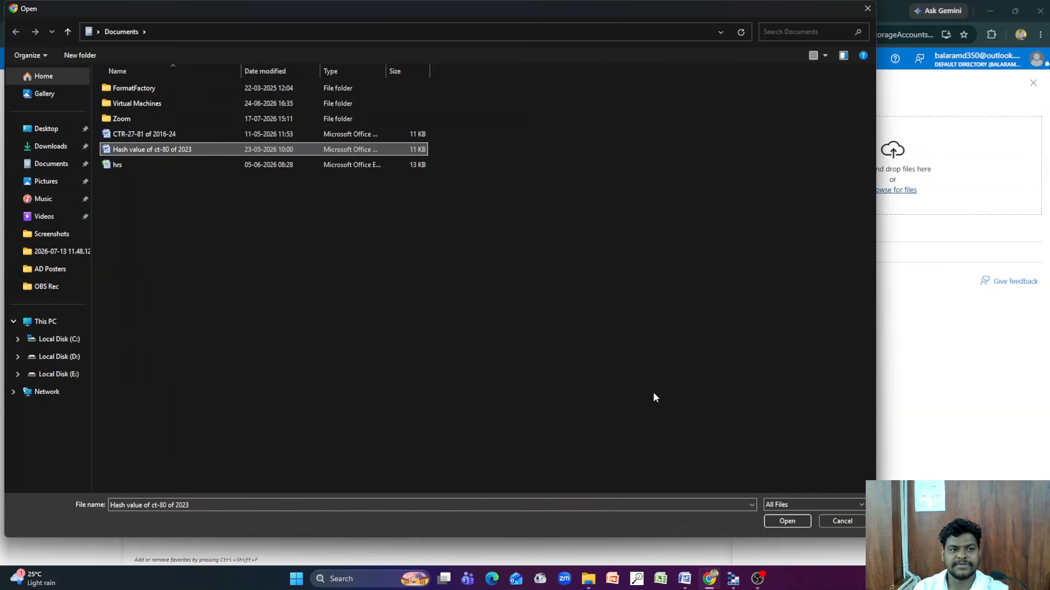
pyautogui.click(787, 521)
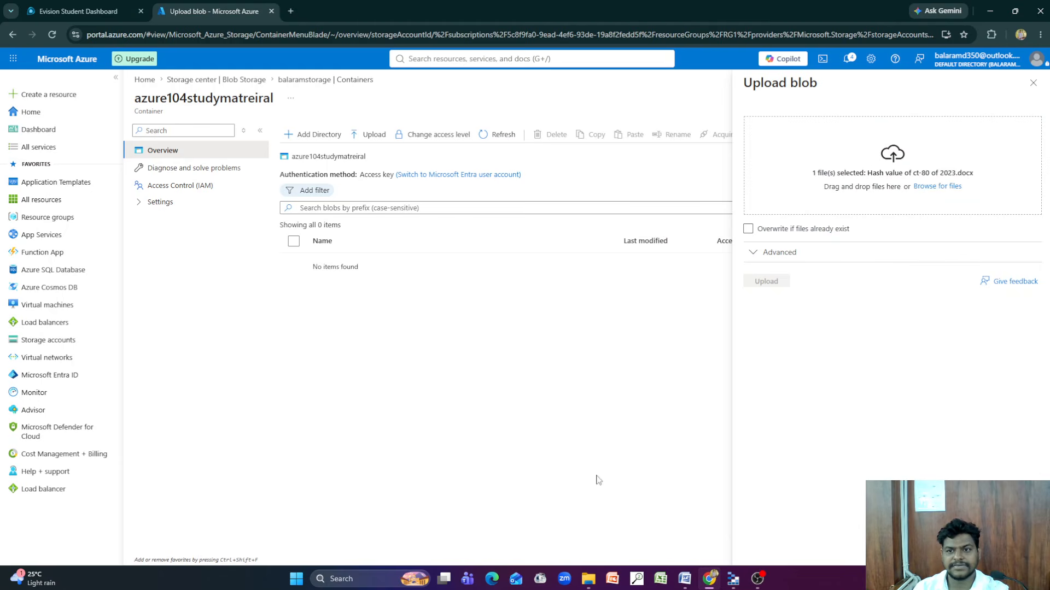
pyautogui.click(780, 283)
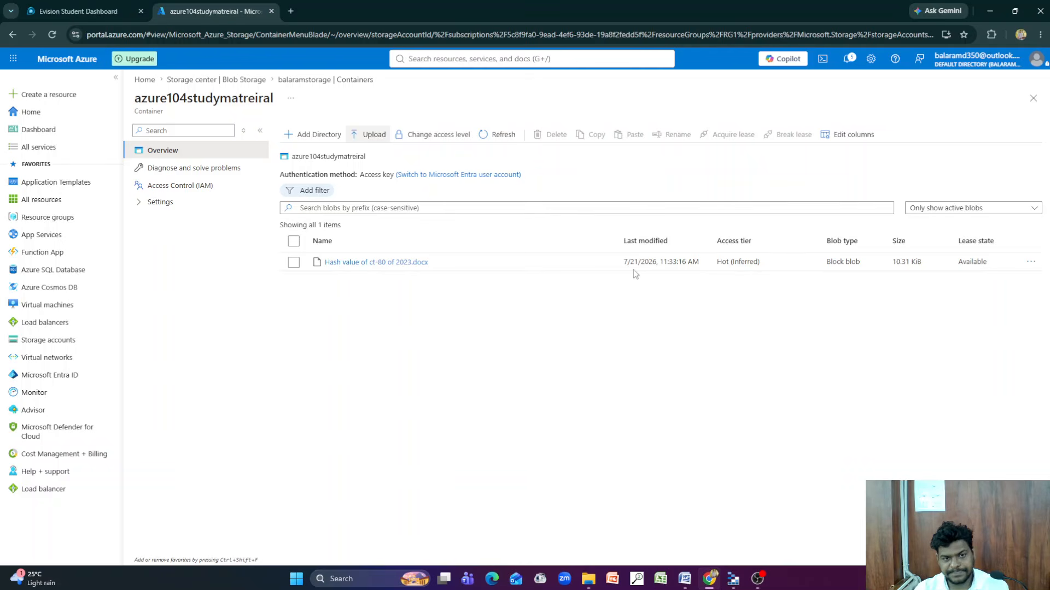
# Switch to Microsoft Azure Storage Explorer to view the azurestudymaterial container's blobs, and return to the Azure portal in Chrome
pyautogui.click(991, 10)
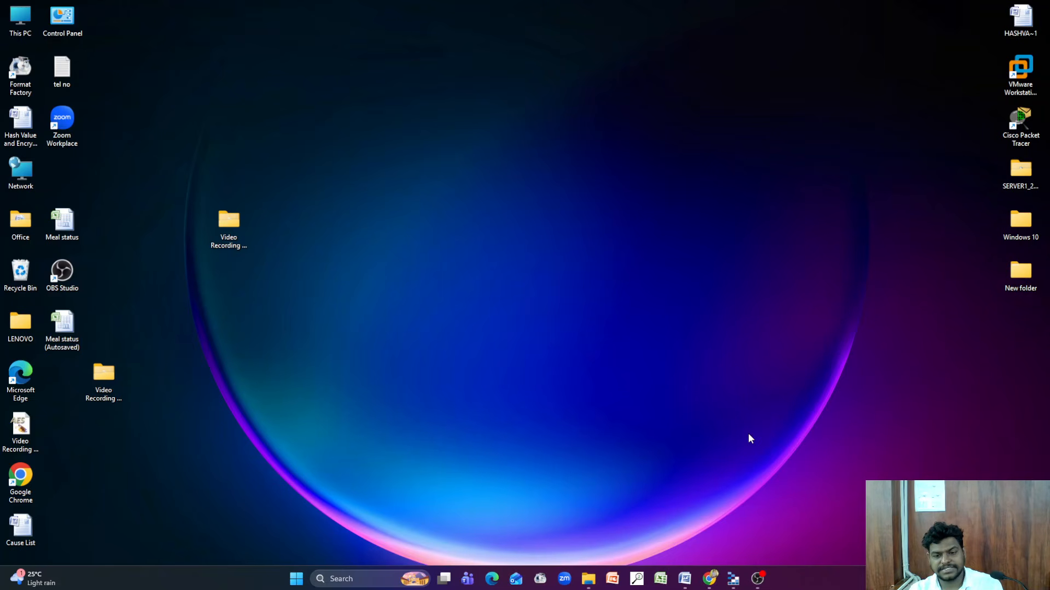
pyautogui.click(733, 581)
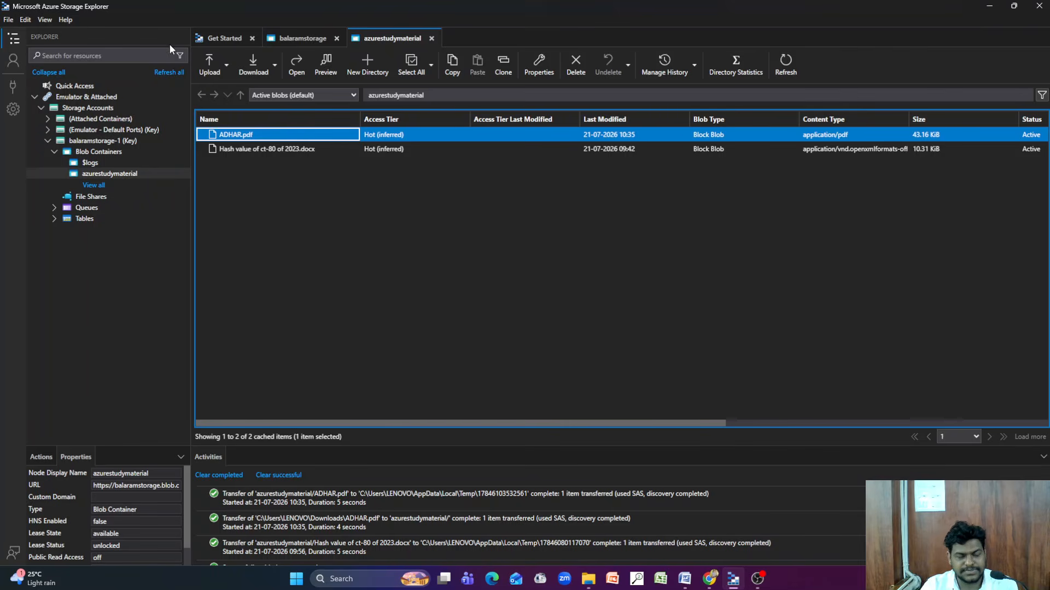
pyautogui.click(987, 6)
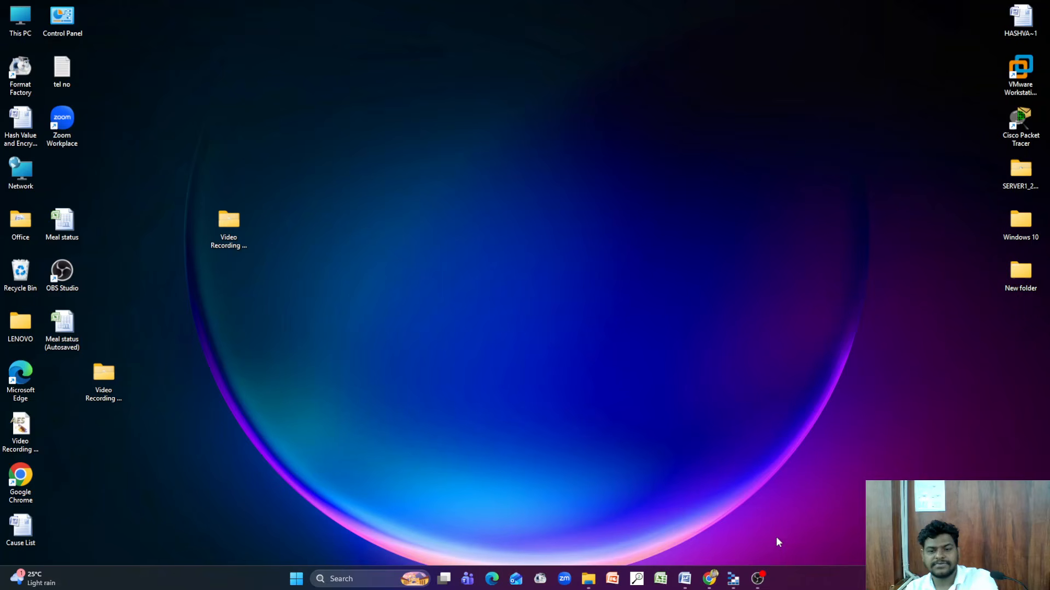
pyautogui.click(709, 579)
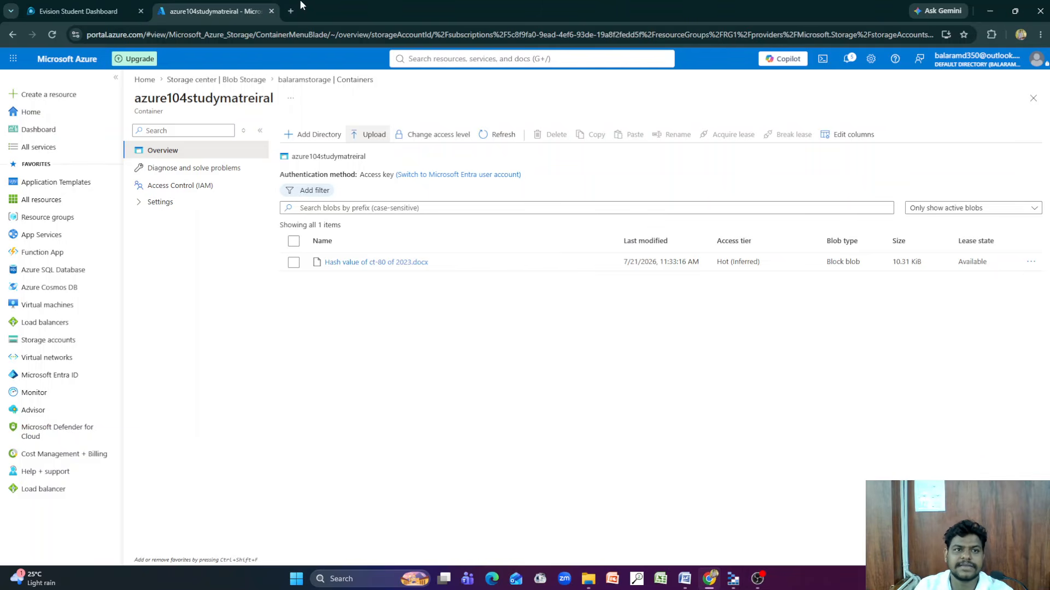
# Search Google for "azure storage explorer download" in a new browser tab and open Microsoft's Azure Storage Explorer page
pyautogui.click(290, 11)
pyautogui.click(394, 215)
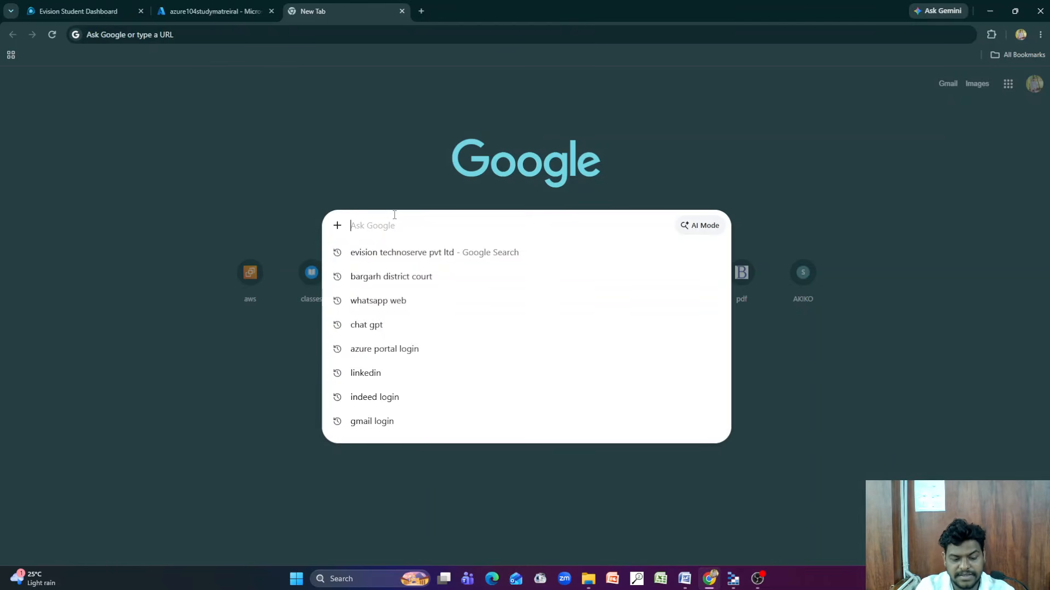
pyautogui.write('di')
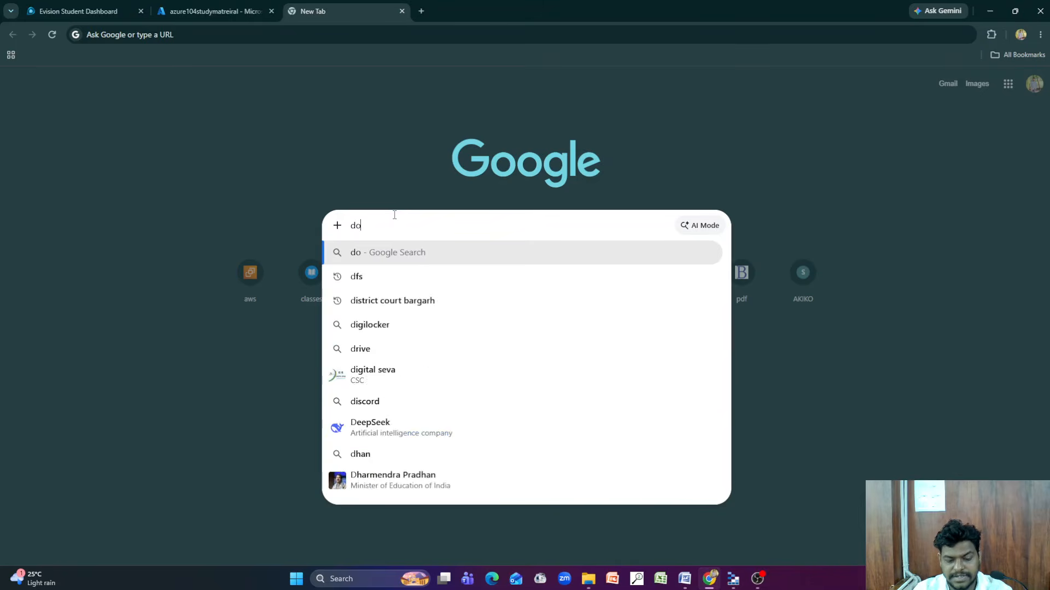
pyautogui.press('BackSpace')
pyautogui.press('BackSpace')
pyautogui.write('azure')
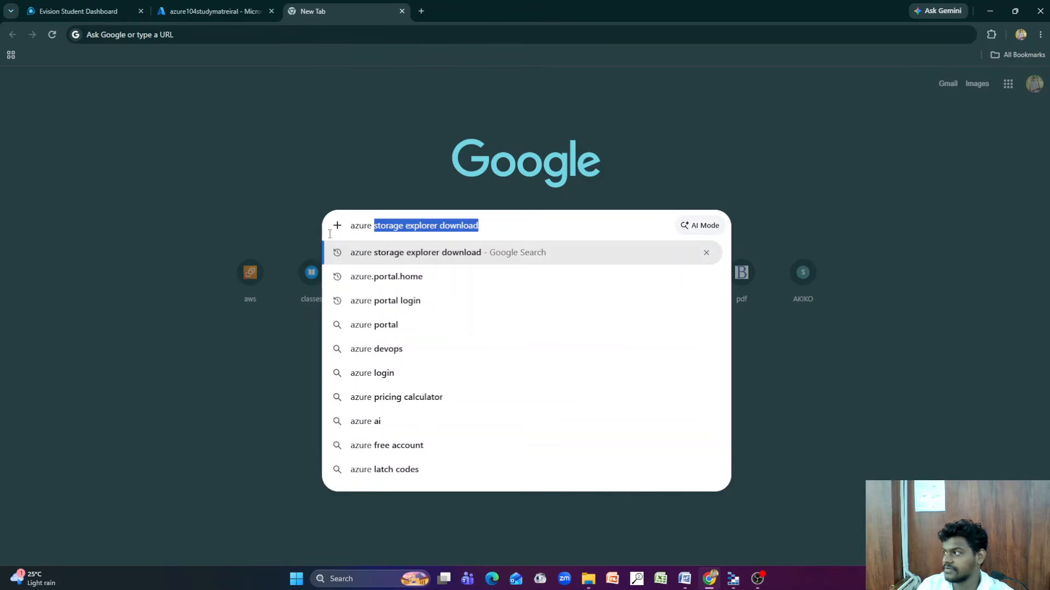
pyautogui.click(462, 252)
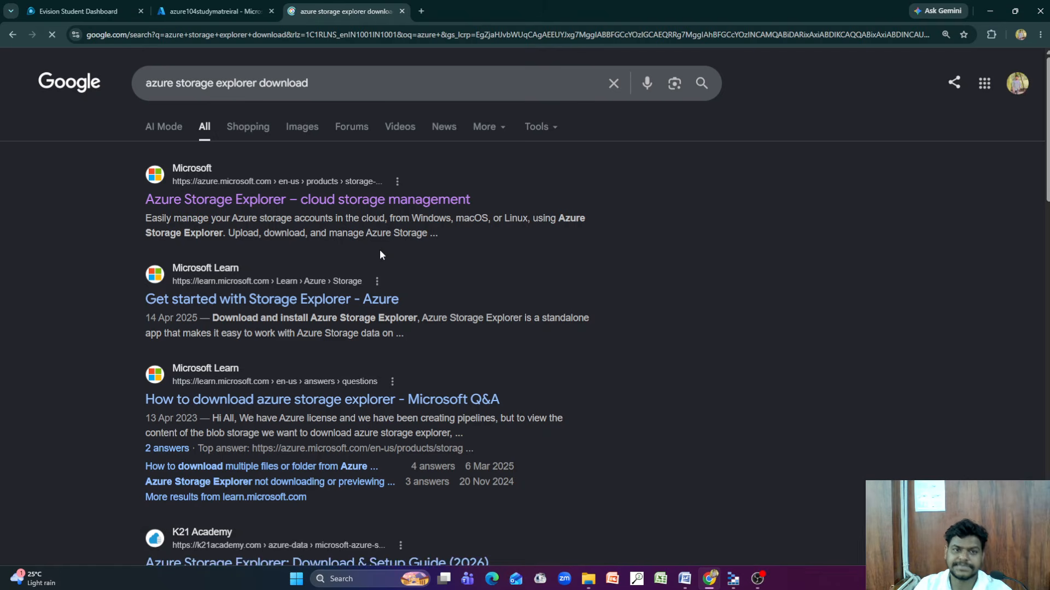
pyautogui.click(314, 203)
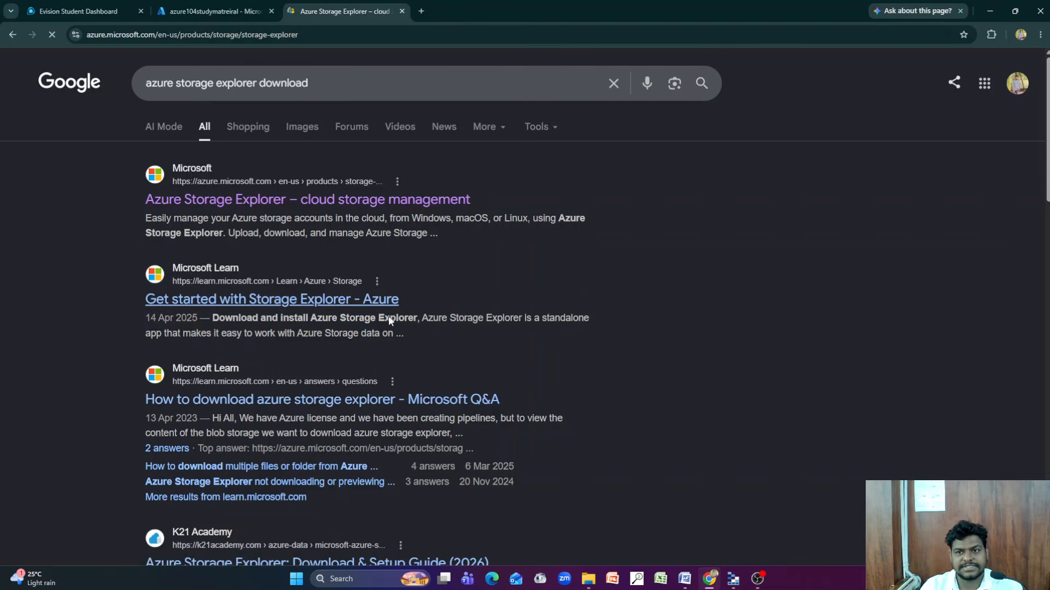
# Go to the page's download section and show the platform versions offered for Azure Storage Explorer
pyautogui.scroll(-3, 344, 403)
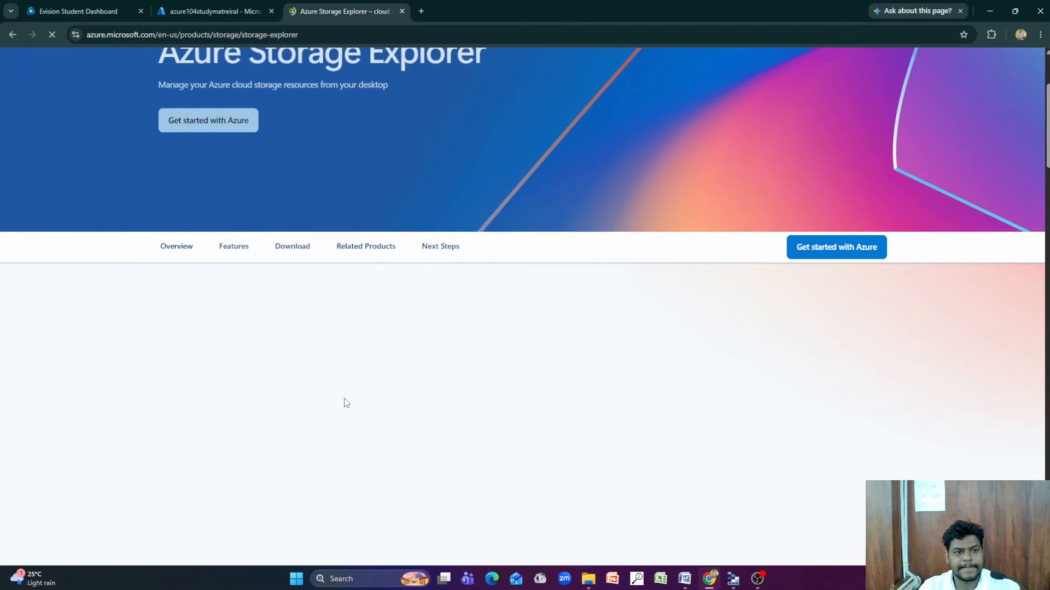
pyautogui.scroll(3, 349, 399)
pyautogui.click(288, 415)
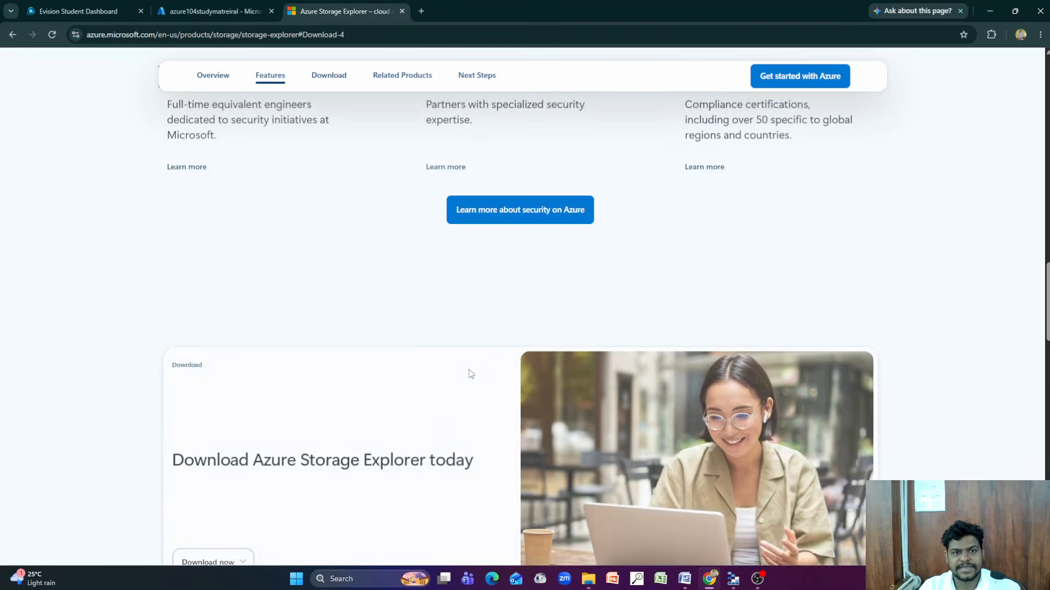
pyautogui.scroll(6, 338, 340)
pyautogui.click(328, 75)
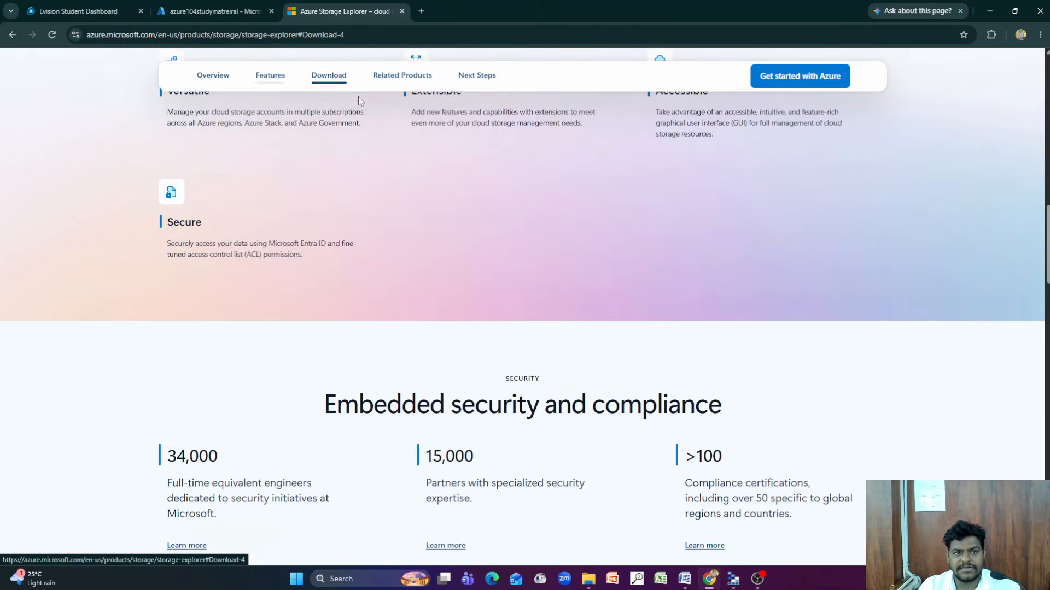
pyautogui.click(242, 334)
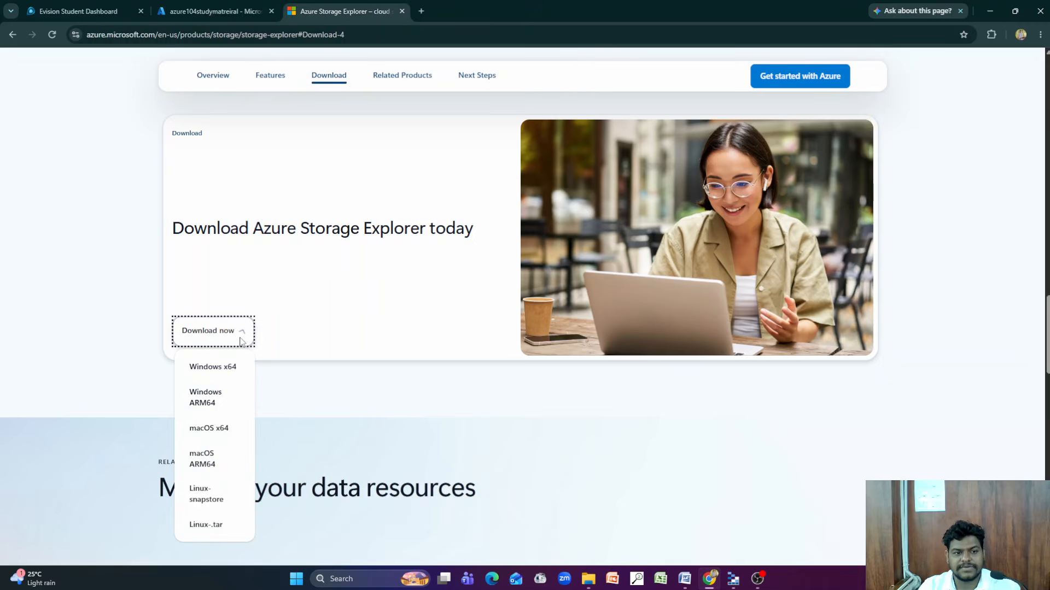
# Open the browser's download history to check for the Storage Explorer installer
pyautogui.scroll(10, 485, 328)
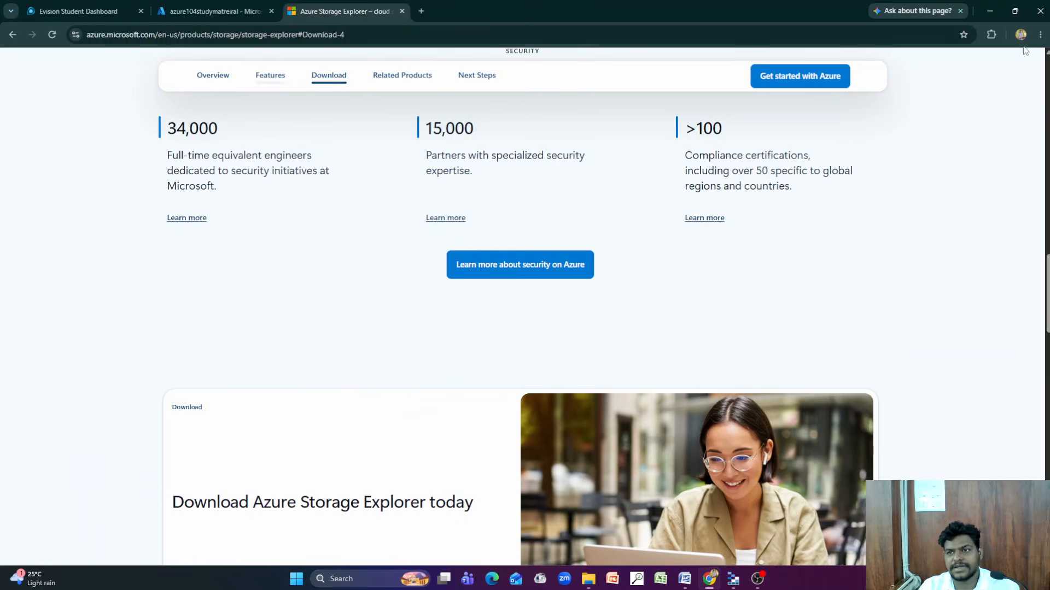
pyautogui.scroll(10, 1005, 109)
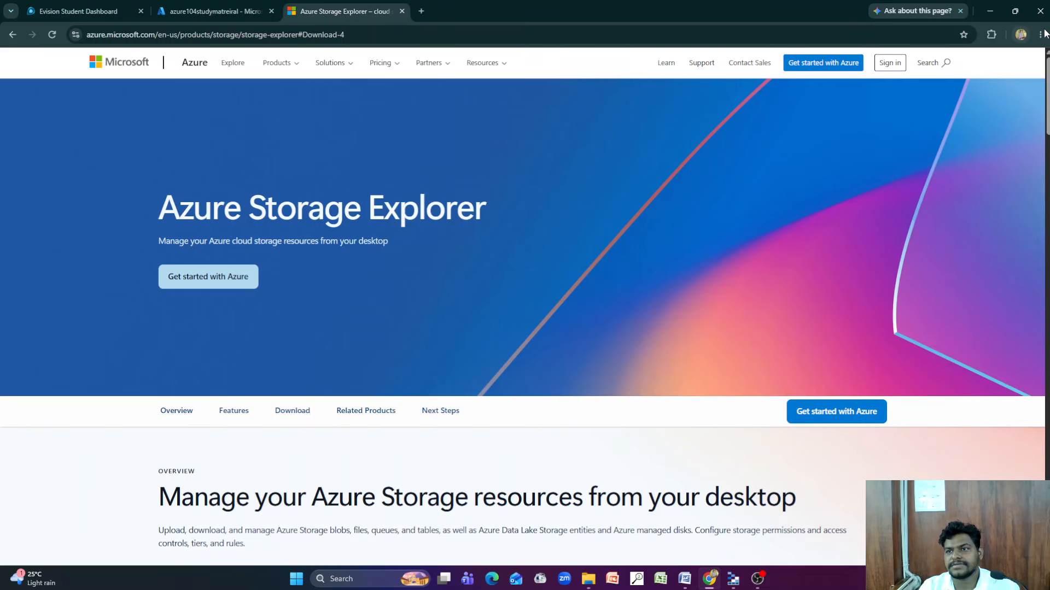
pyautogui.click(1040, 36)
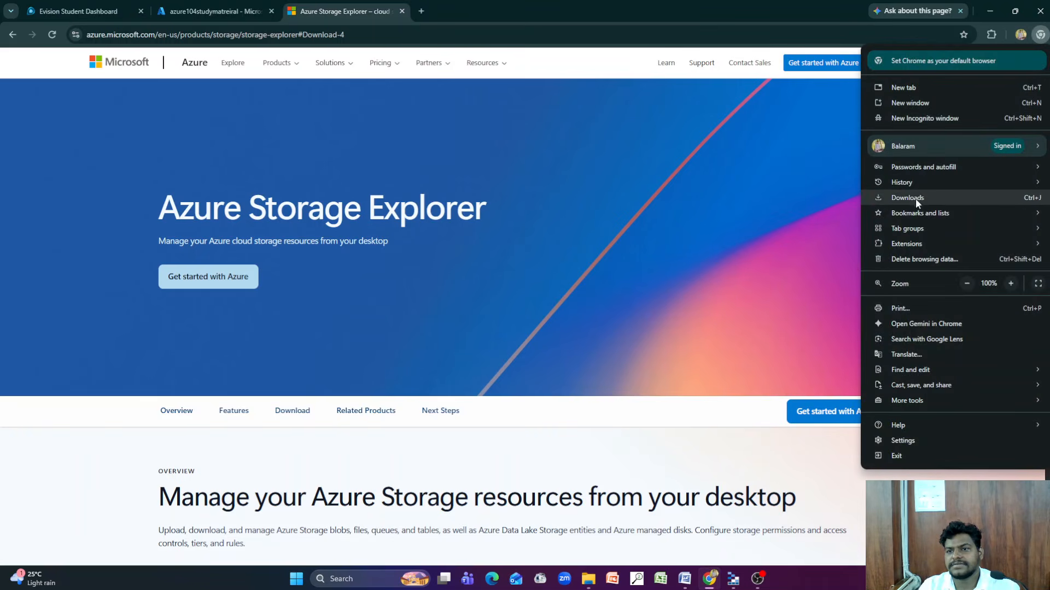
pyautogui.click(914, 198)
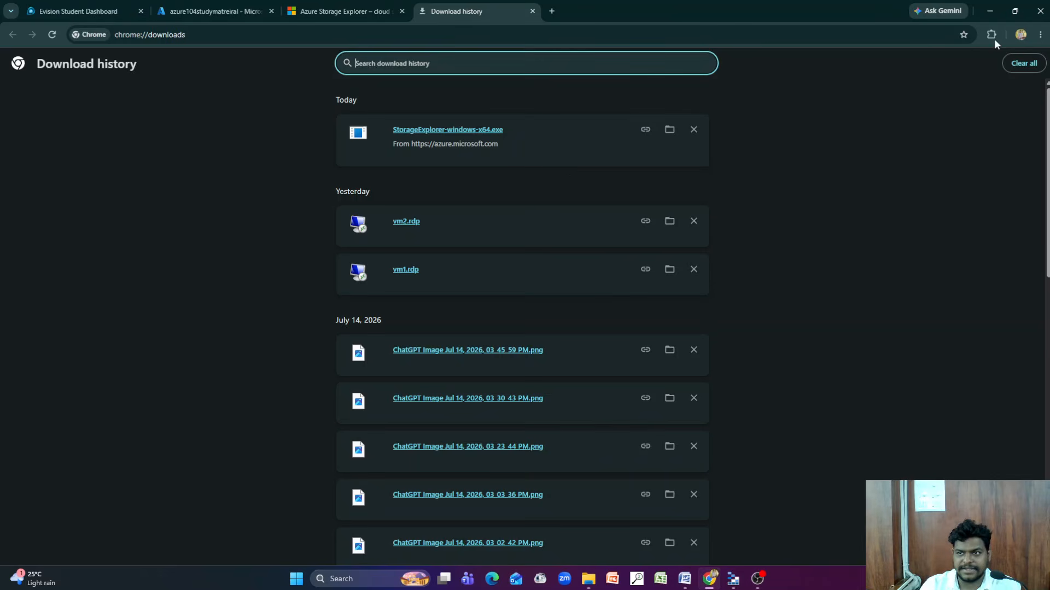
# Switch to Microsoft Azure Storage Explorer, close it and launch it again from Windows
pyautogui.click(989, 13)
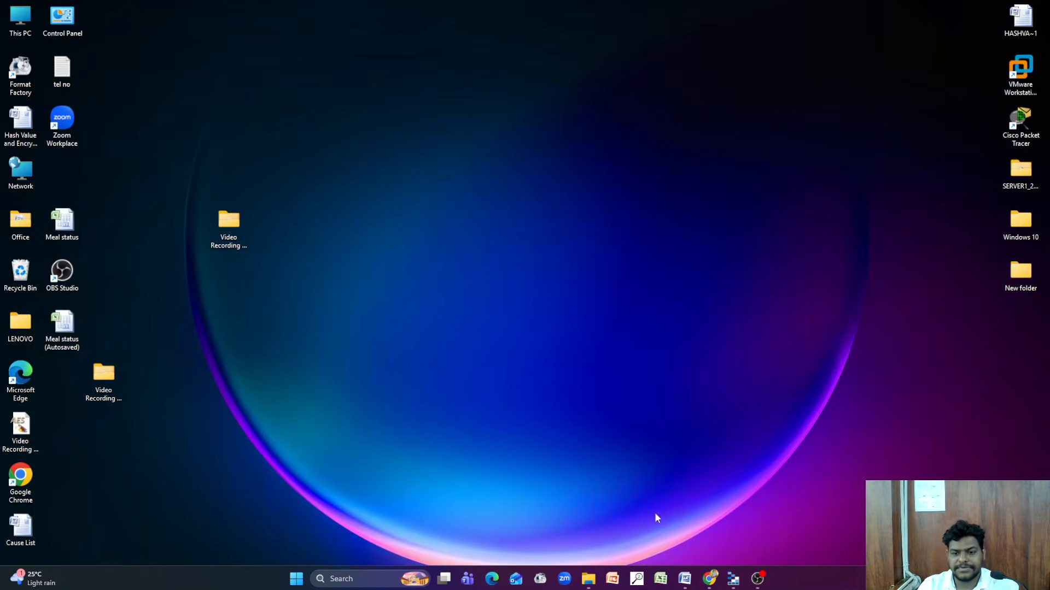
pyautogui.click(731, 580)
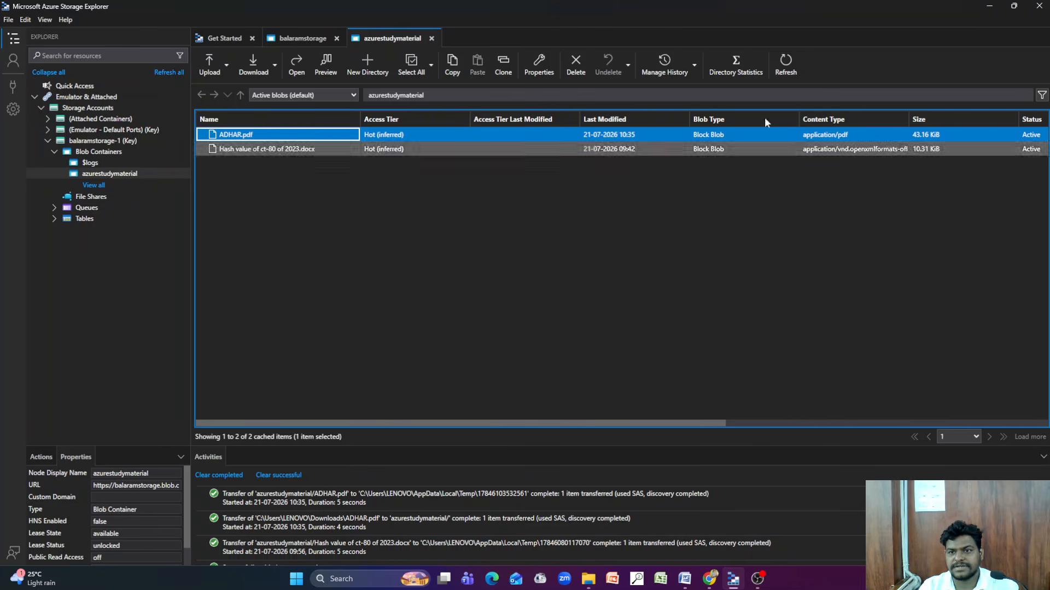
pyautogui.click(1039, 7)
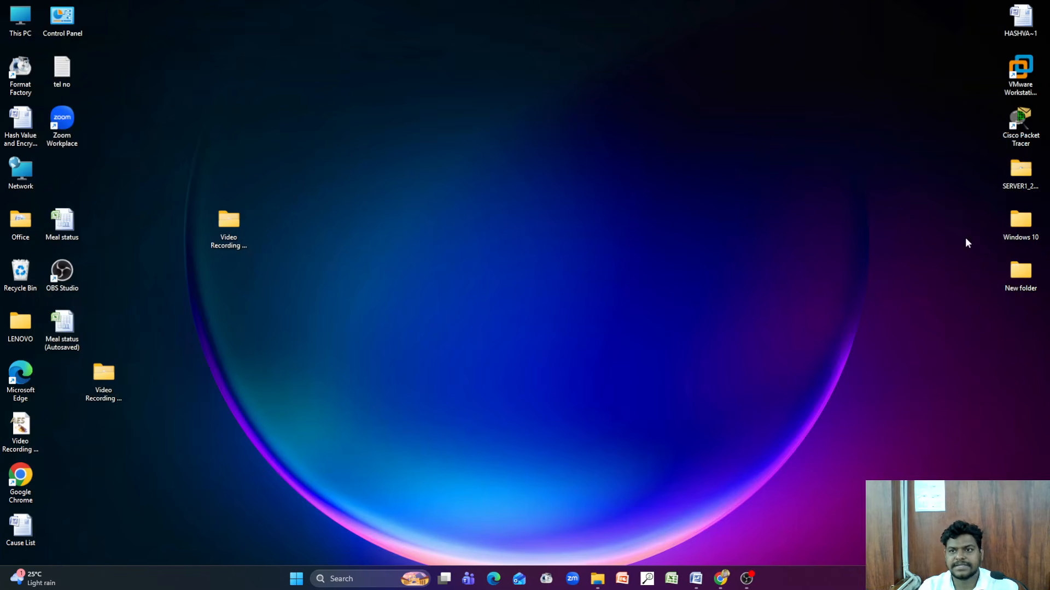
pyautogui.click(308, 579)
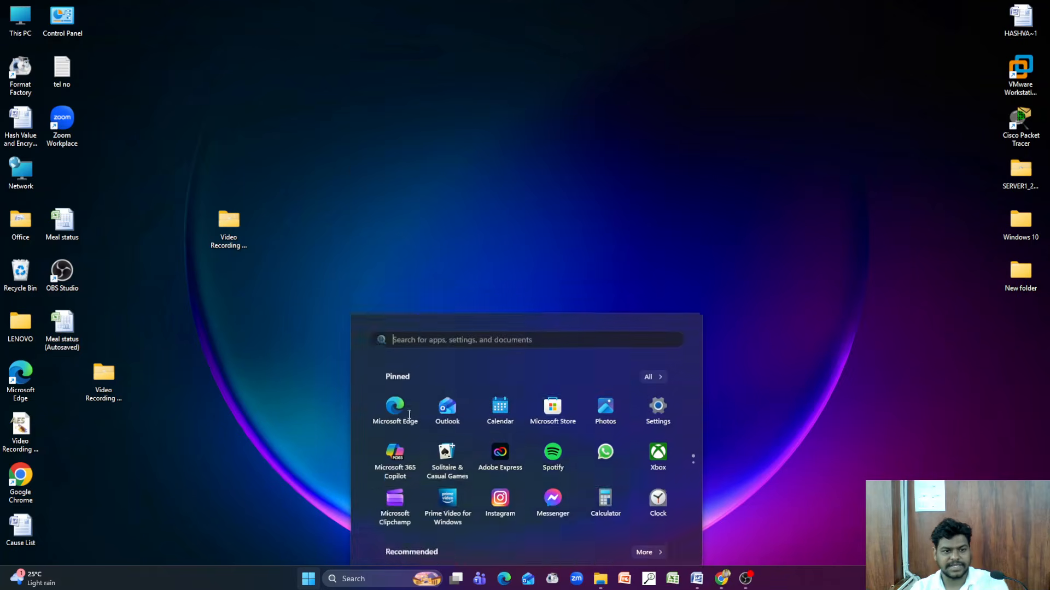
pyautogui.click(478, 427)
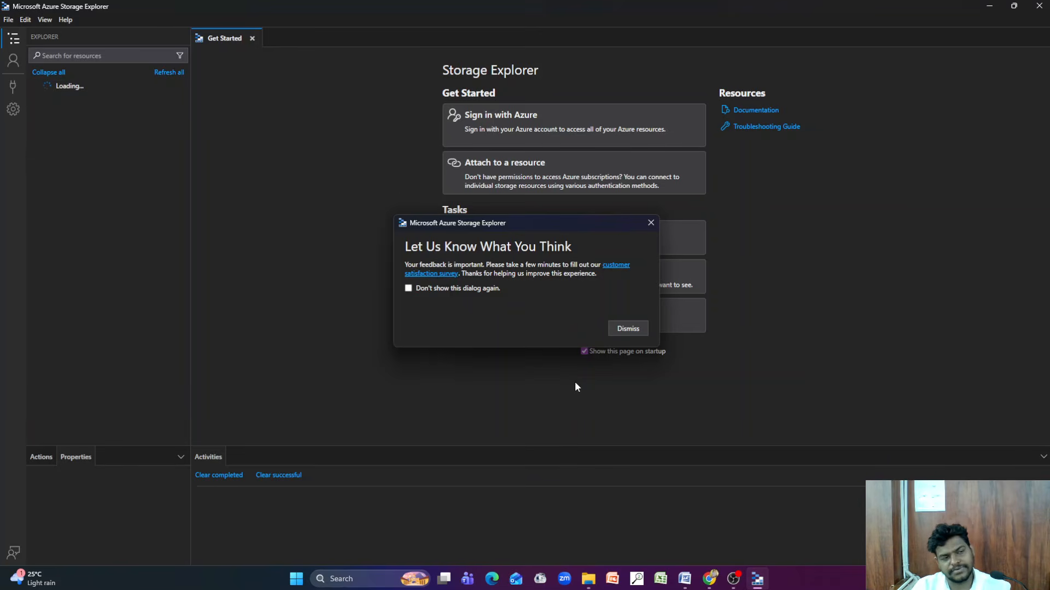
# Dismiss the feedback survey prompt and start connecting to a storage account or service using account name and key
pyautogui.click(638, 330)
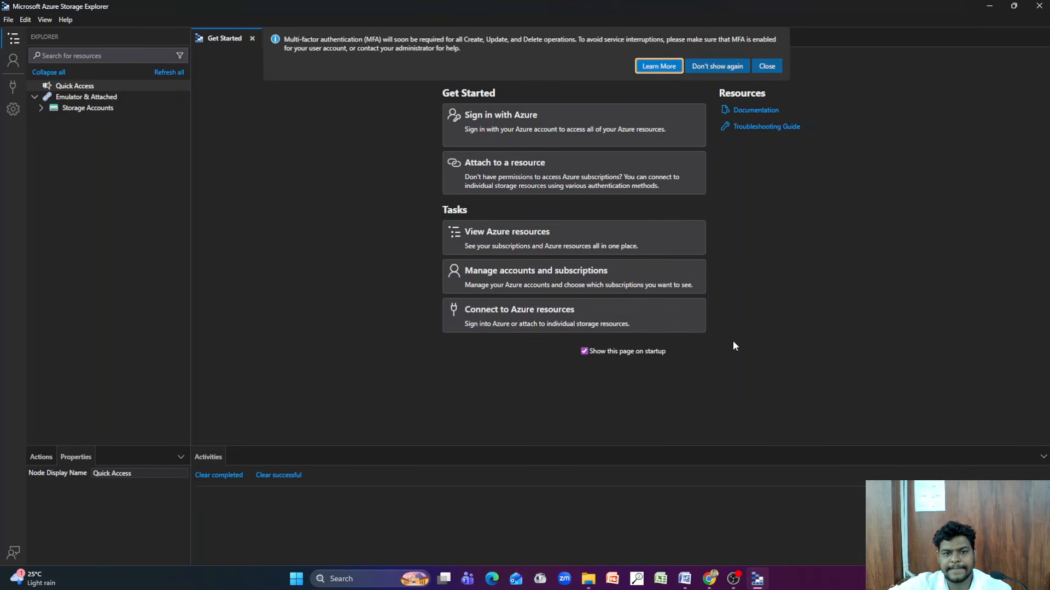
pyautogui.click(14, 90)
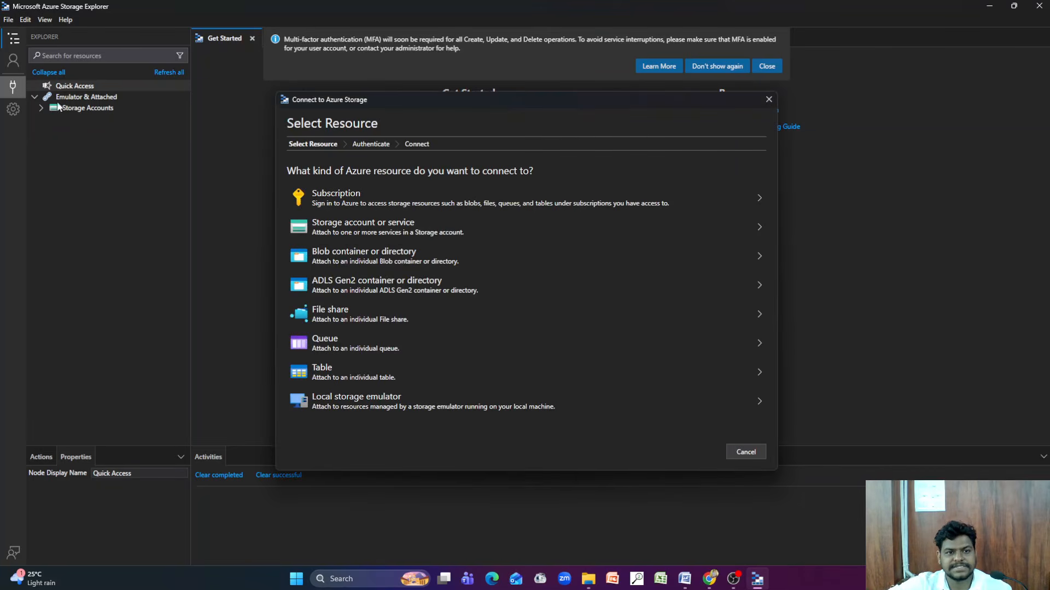
pyautogui.click(403, 230)
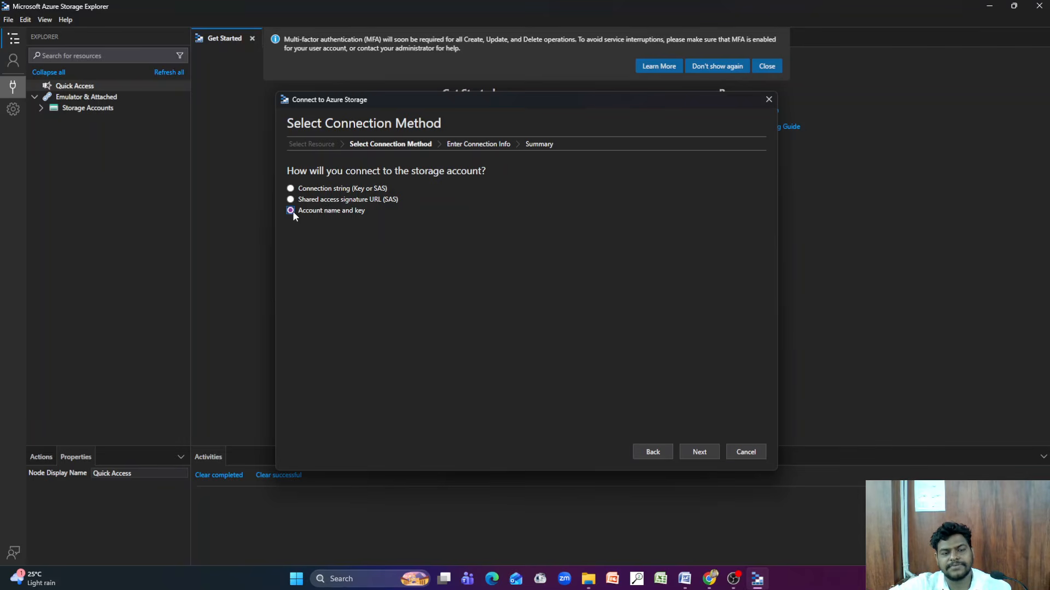
pyautogui.click(695, 451)
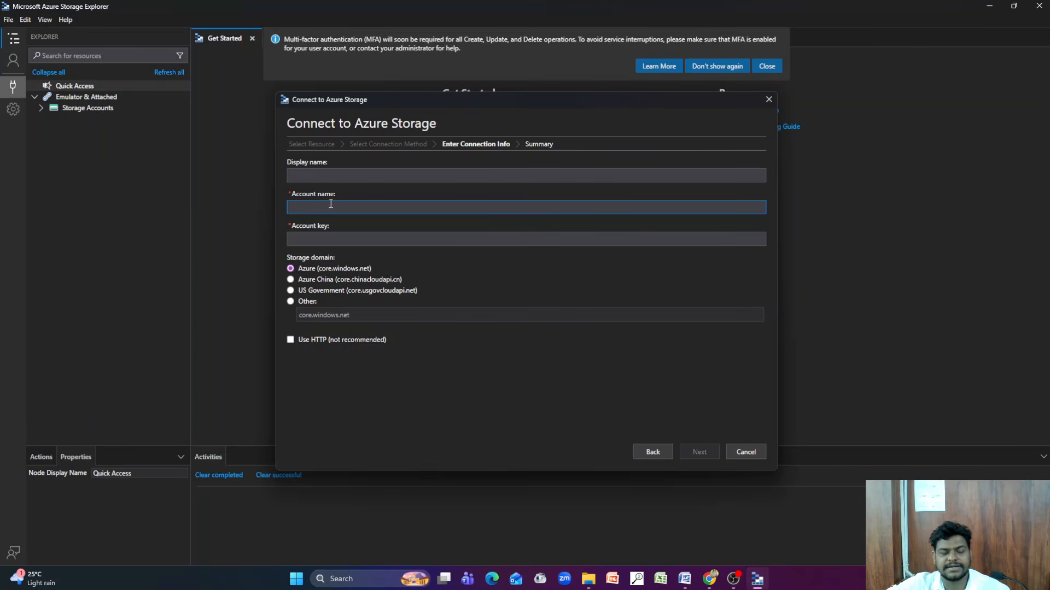
# Copy the storage account's name from its overview in the Azure portal and enter it as the account name in Storage Explorer
pyautogui.click(709, 578)
pyautogui.click(339, 11)
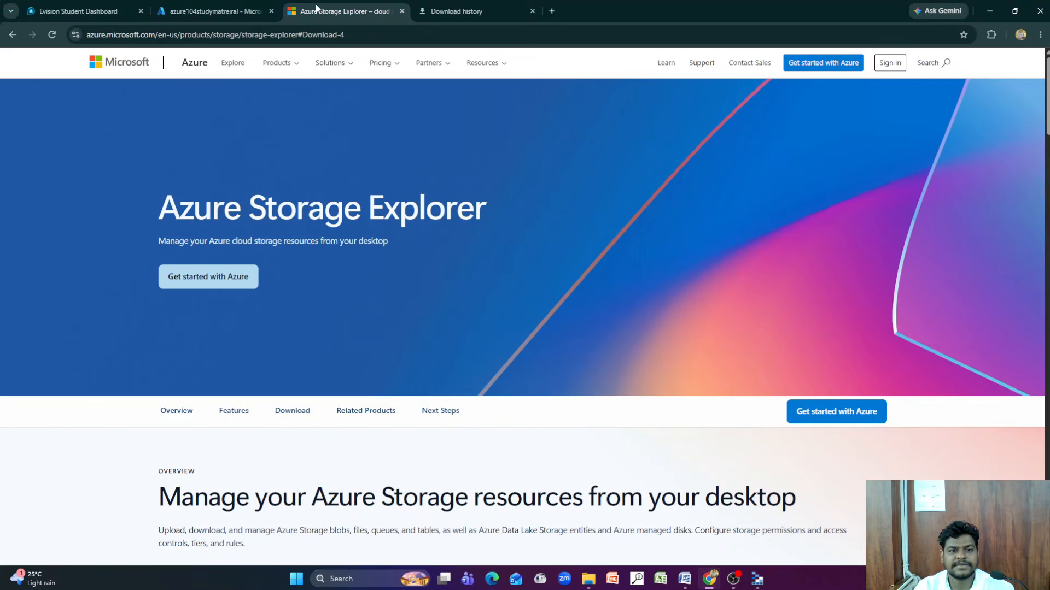
pyautogui.click(233, 10)
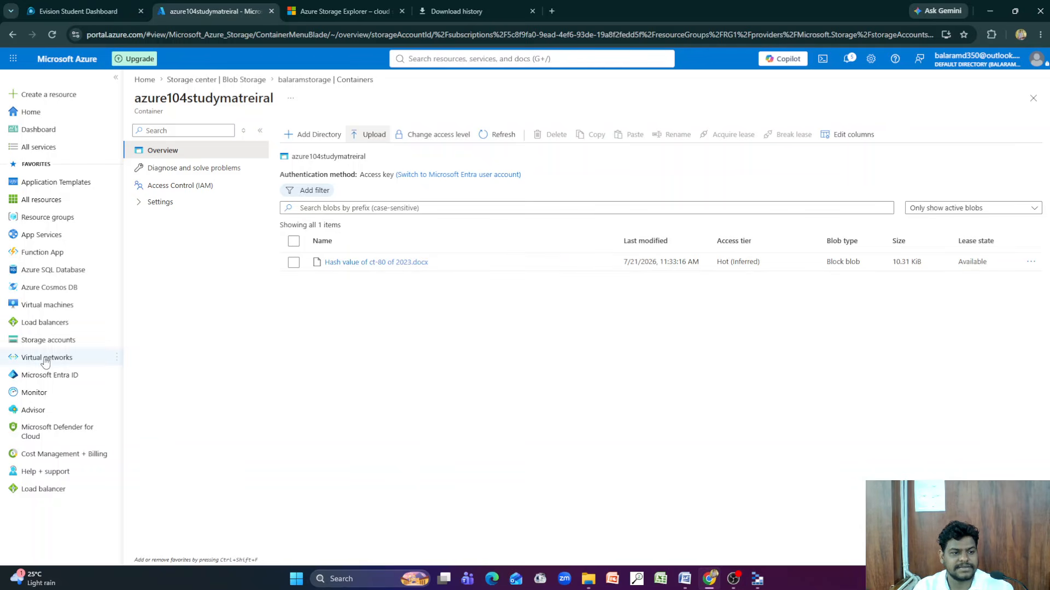
pyautogui.click(47, 340)
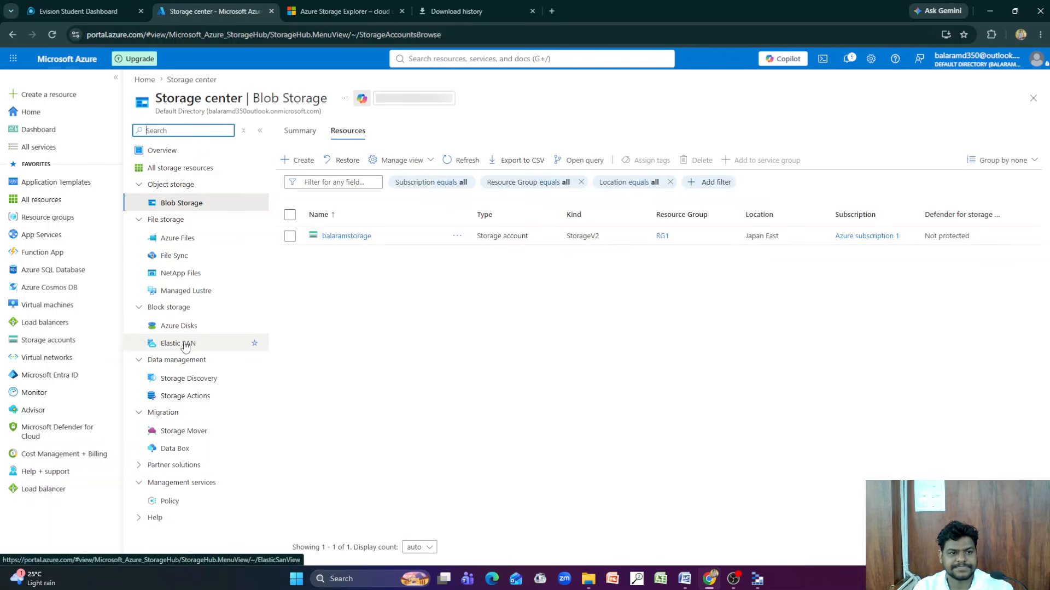
pyautogui.click(344, 237)
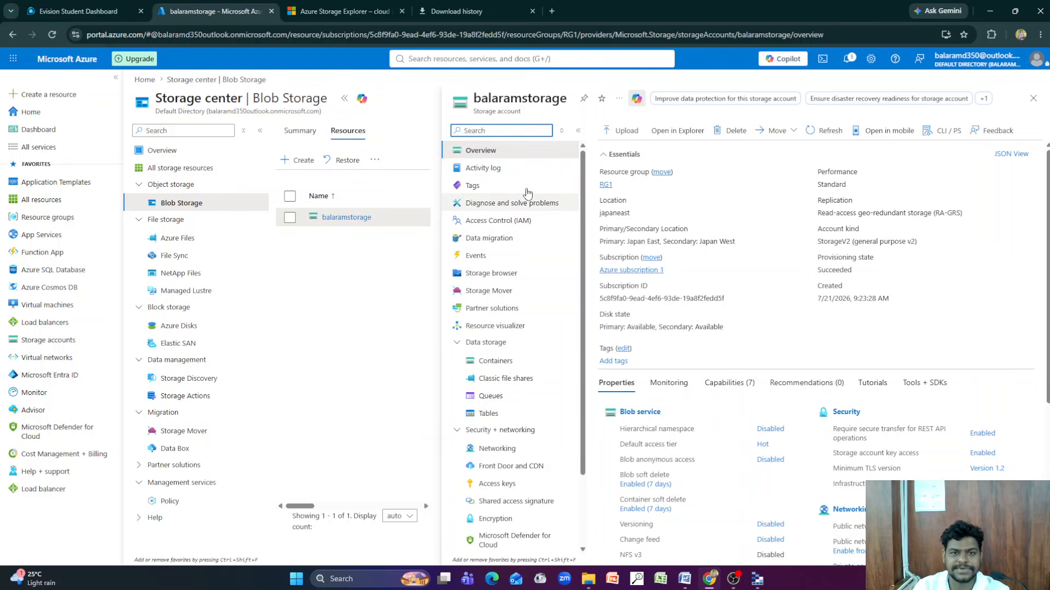
pyautogui.moveTo(570, 105); pyautogui.dragTo(474, 108)
pyautogui.hotkey('ctrl', 'c')
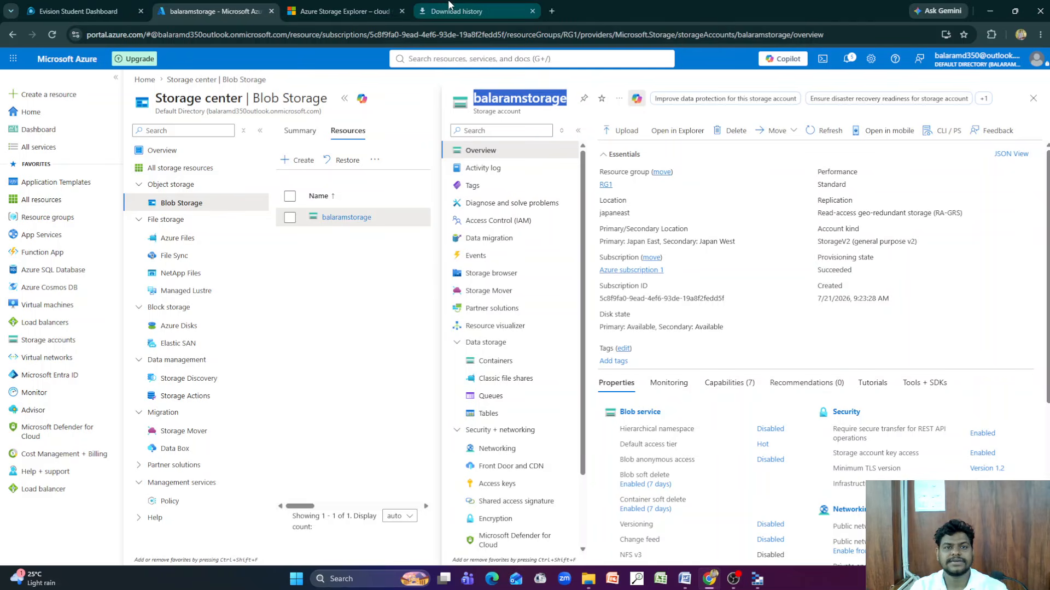
pyautogui.click(757, 579)
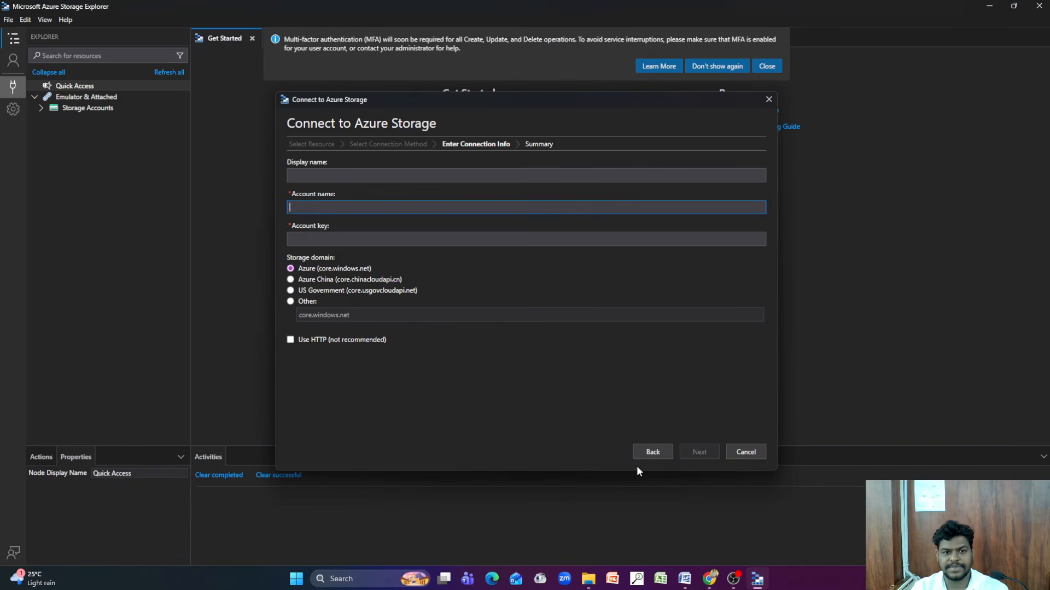
pyautogui.hotkey('ctrl', 'v')
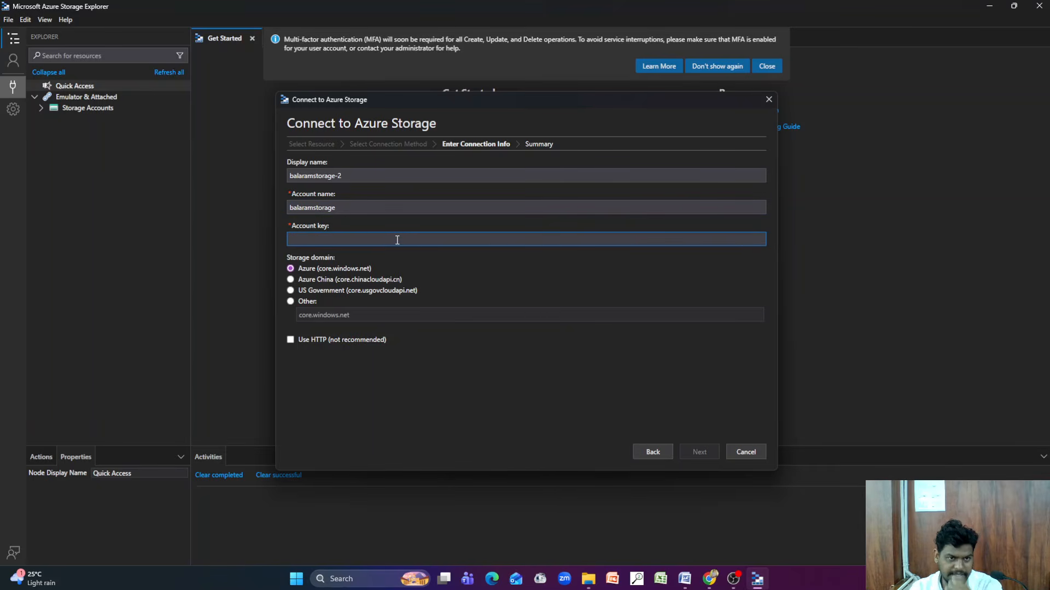
# Switch to the Azure portal, open the storage account's access keys, reveal key1's key and copy it
pyautogui.click(709, 579)
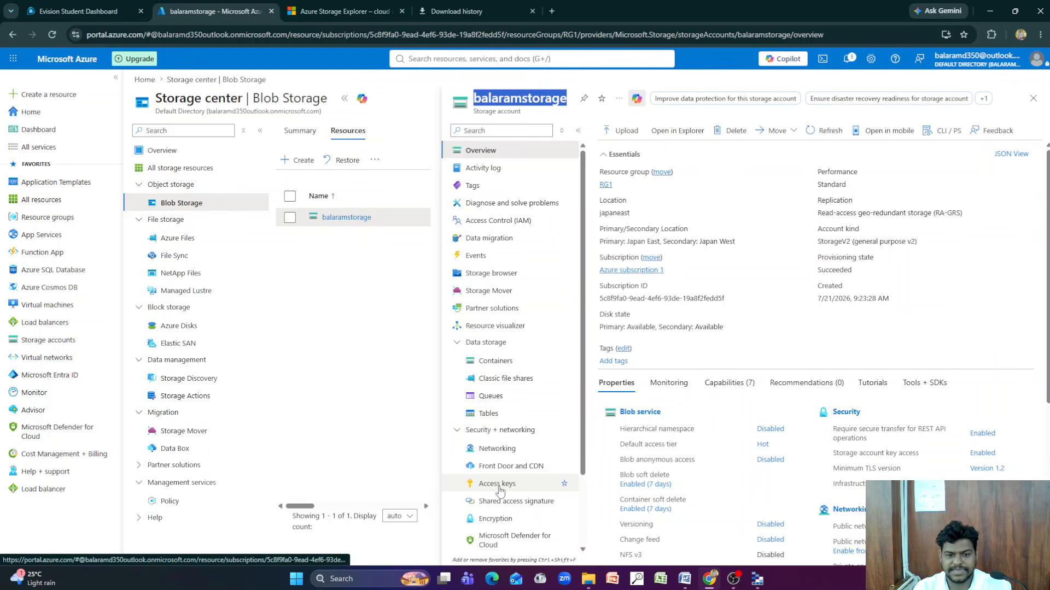
pyautogui.click(517, 432)
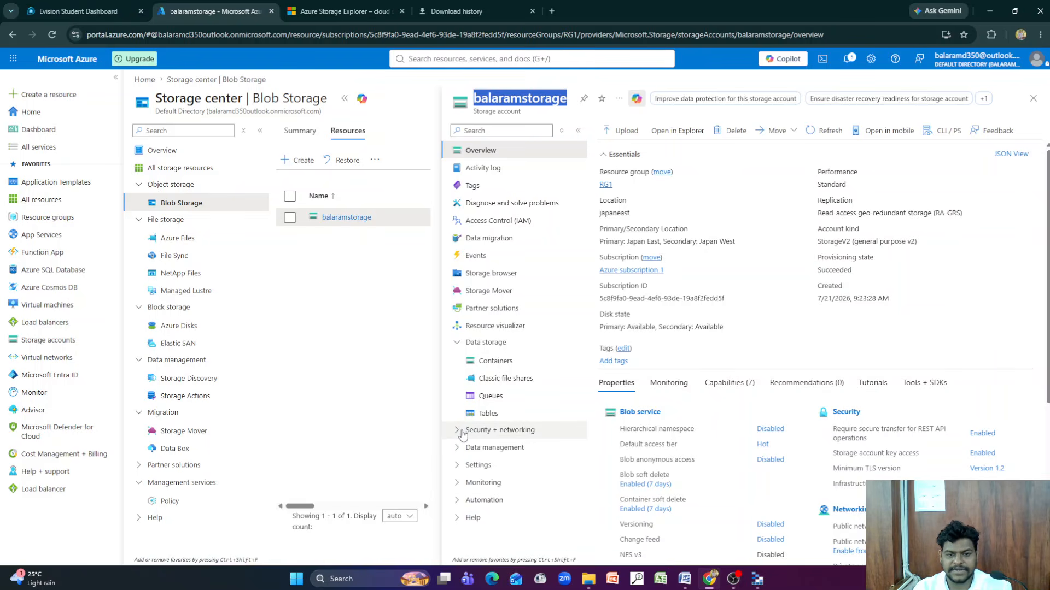
pyautogui.click(456, 344)
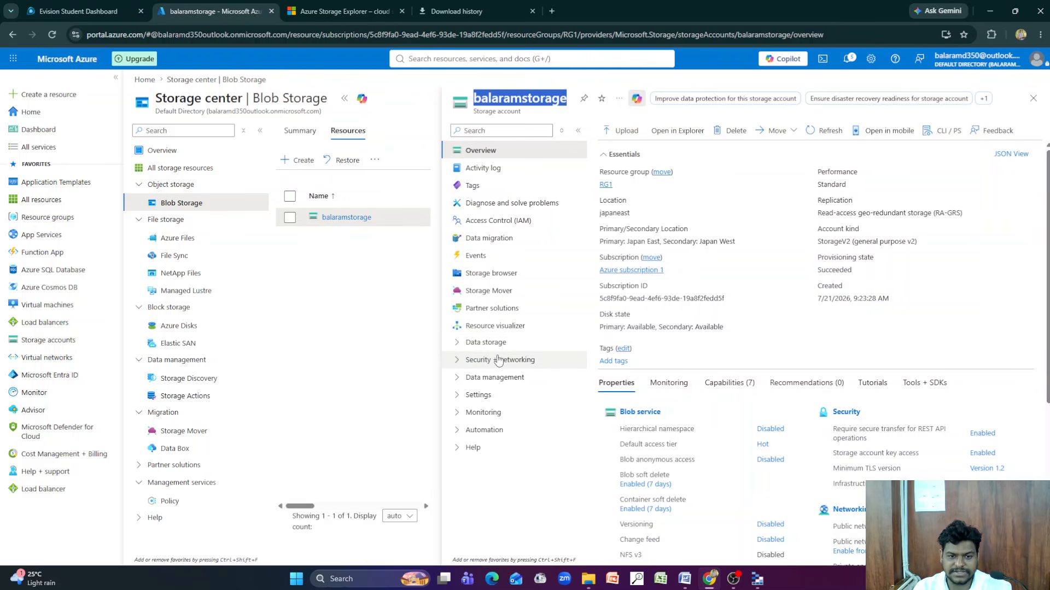
pyautogui.click(464, 345)
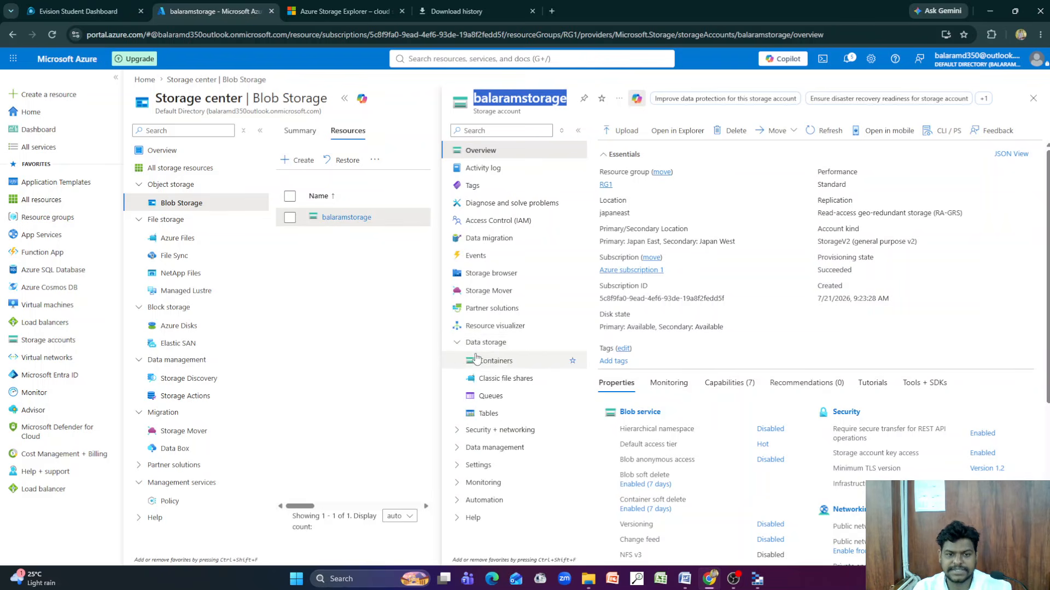
pyautogui.click(480, 432)
pyautogui.scroll(-1, 527, 448)
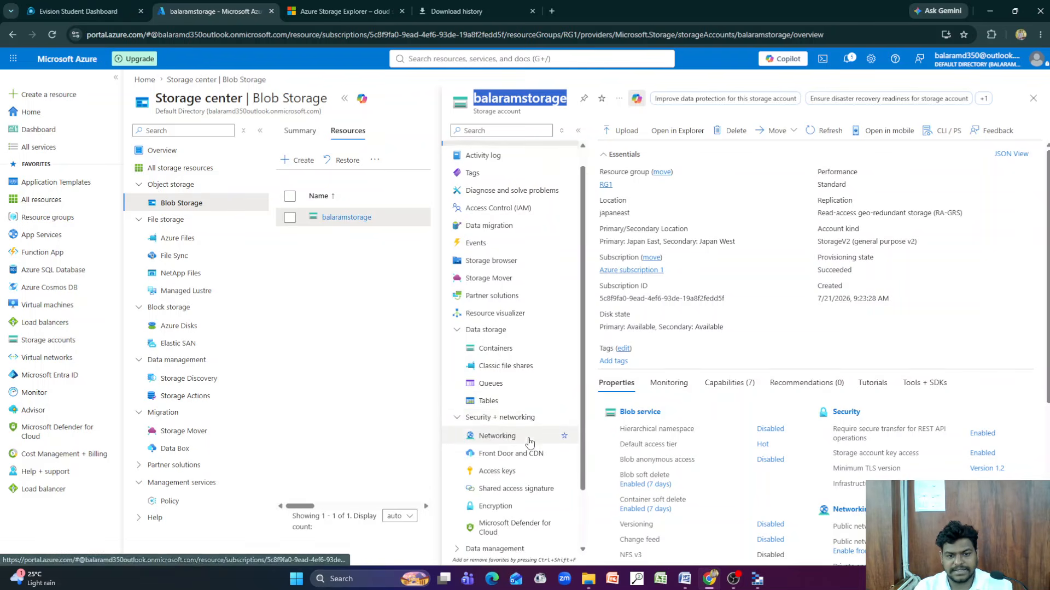
pyautogui.click(512, 429)
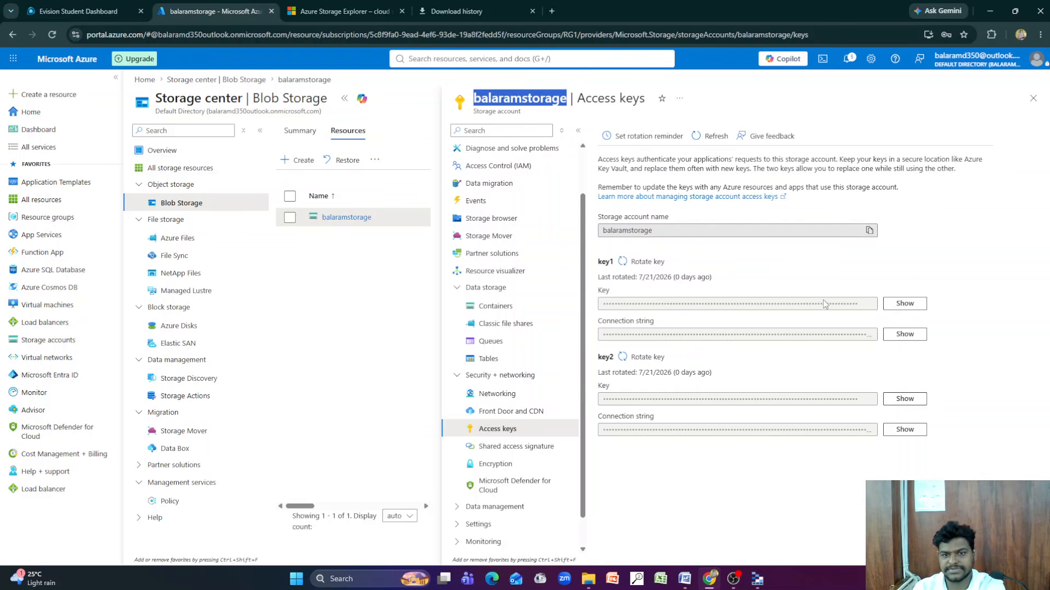
pyautogui.click(905, 305)
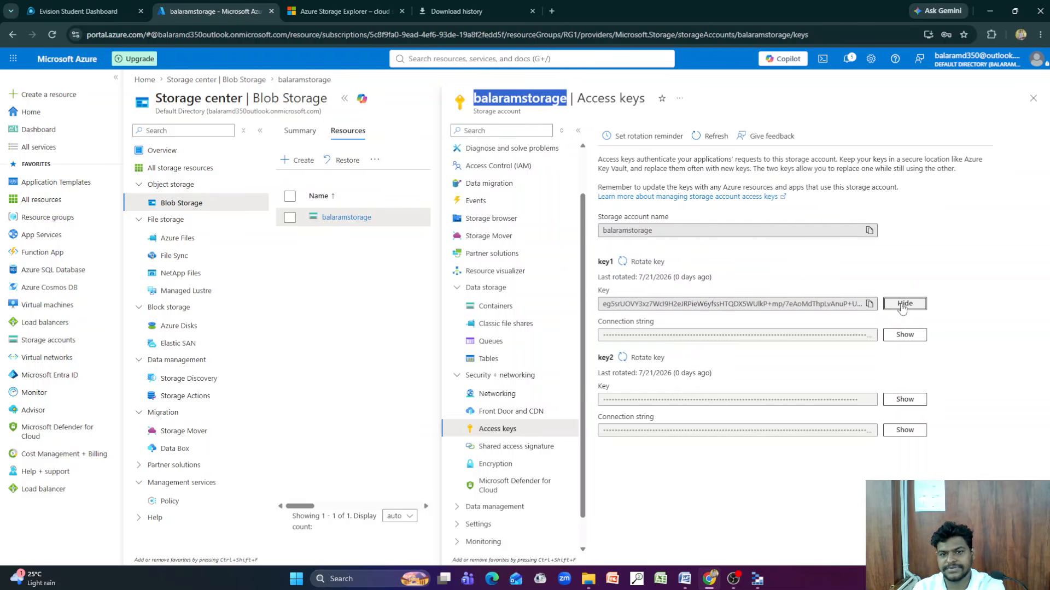
pyautogui.click(871, 304)
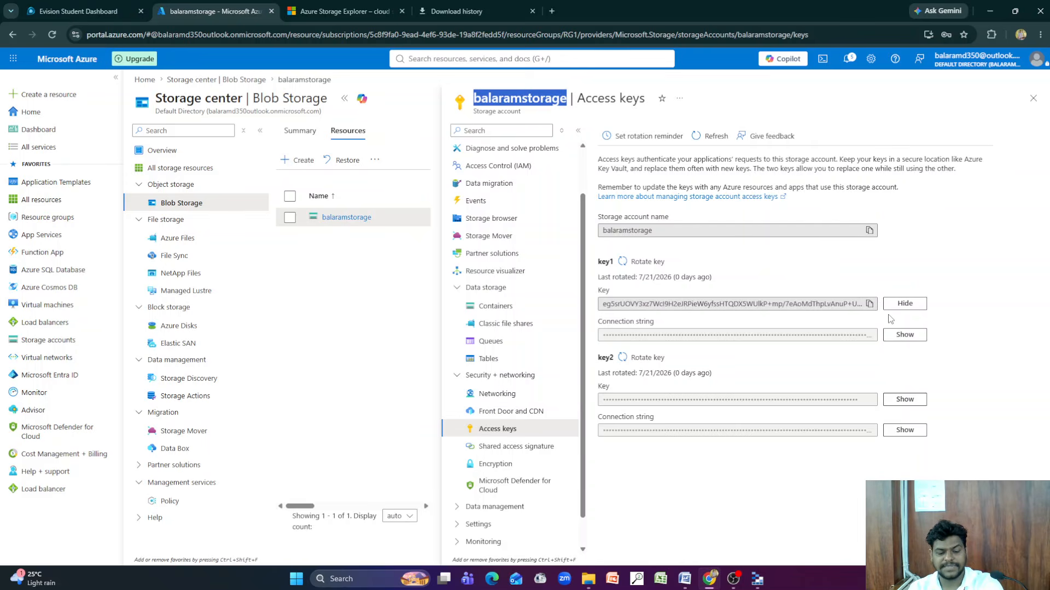
pyautogui.click(758, 579)
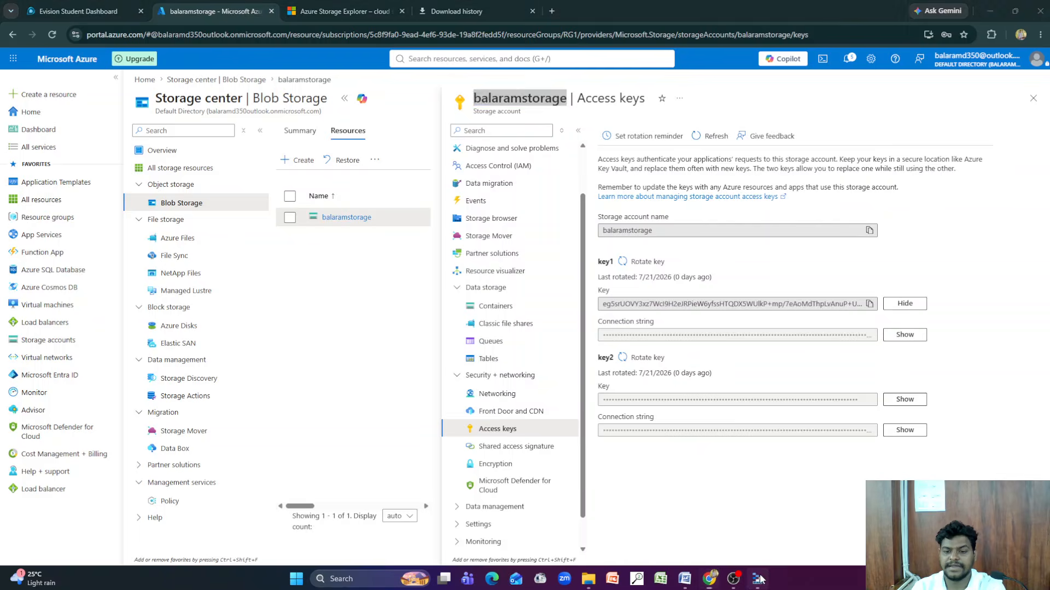
pyautogui.hotkey('ctrl', 'v')
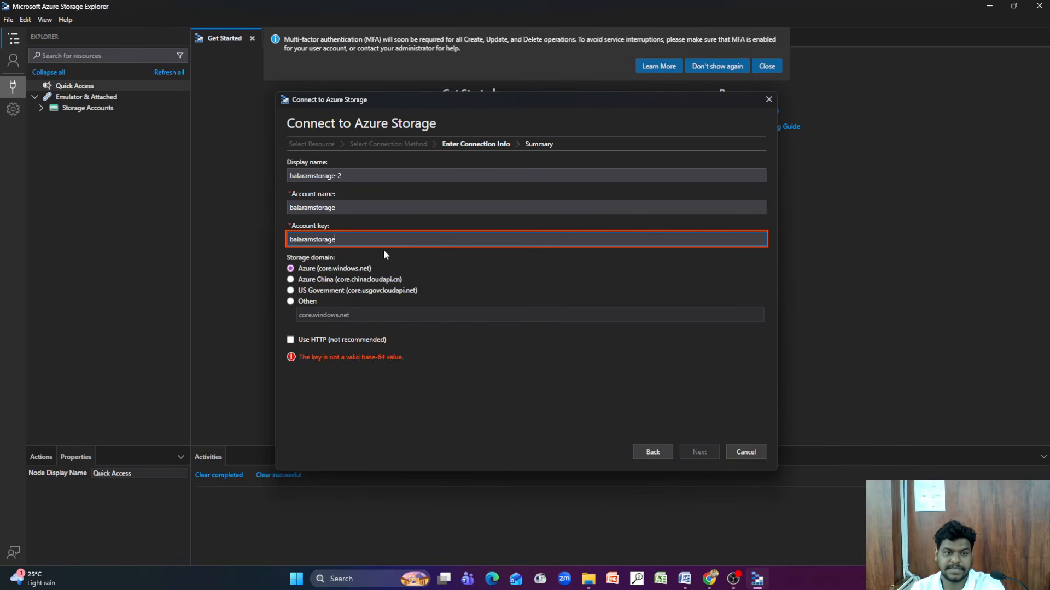
pyautogui.hotkey('ctrl', 'a')
pyautogui.press('BackSpace')
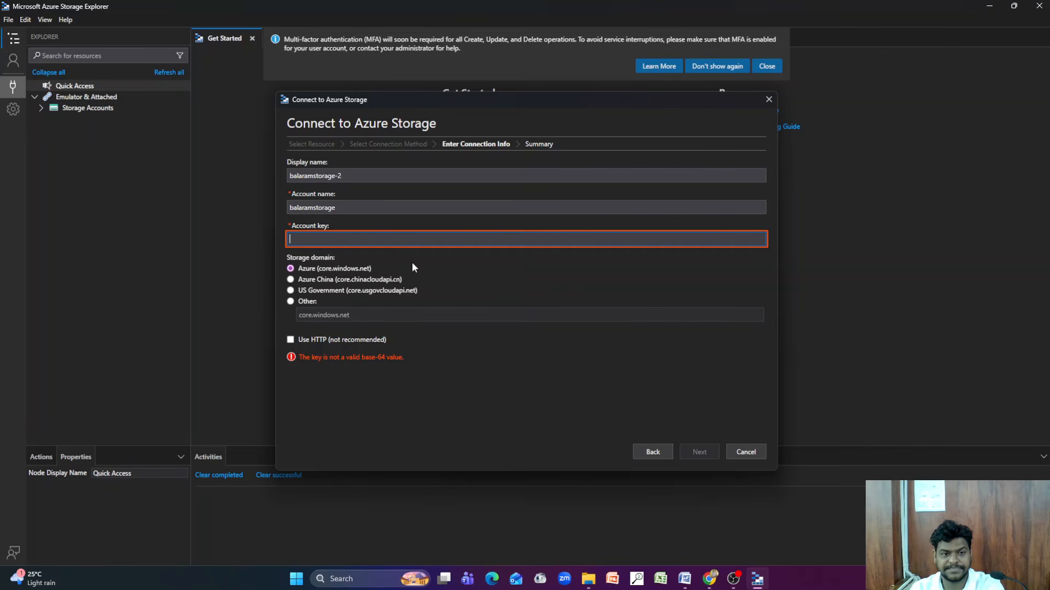
# Copy key1's key from the Azure portal again, paste it as the account key in Storage Explorer and complete the connection
pyautogui.click(709, 579)
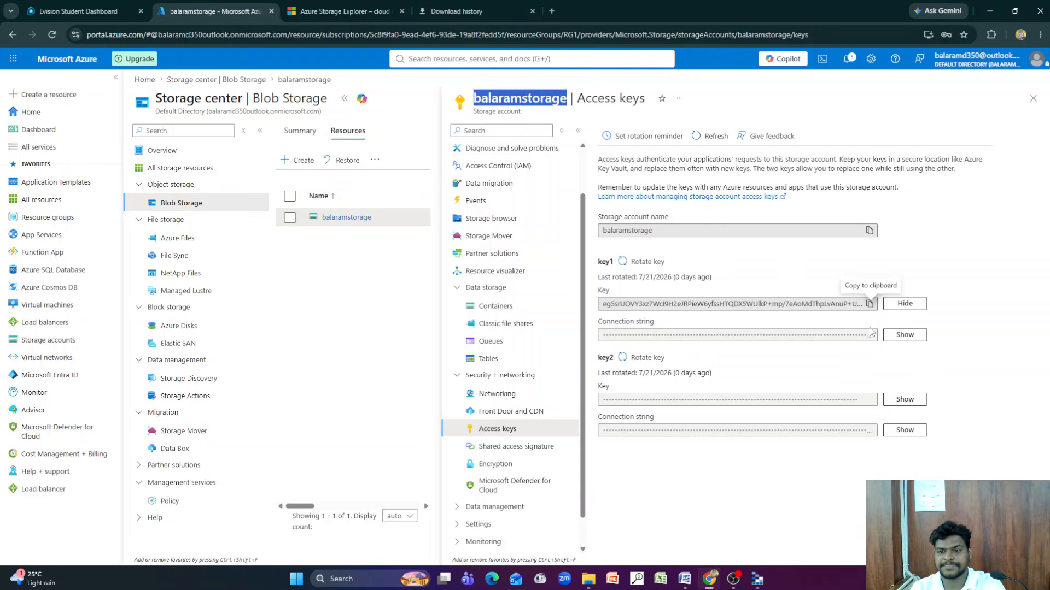
pyautogui.click(869, 304)
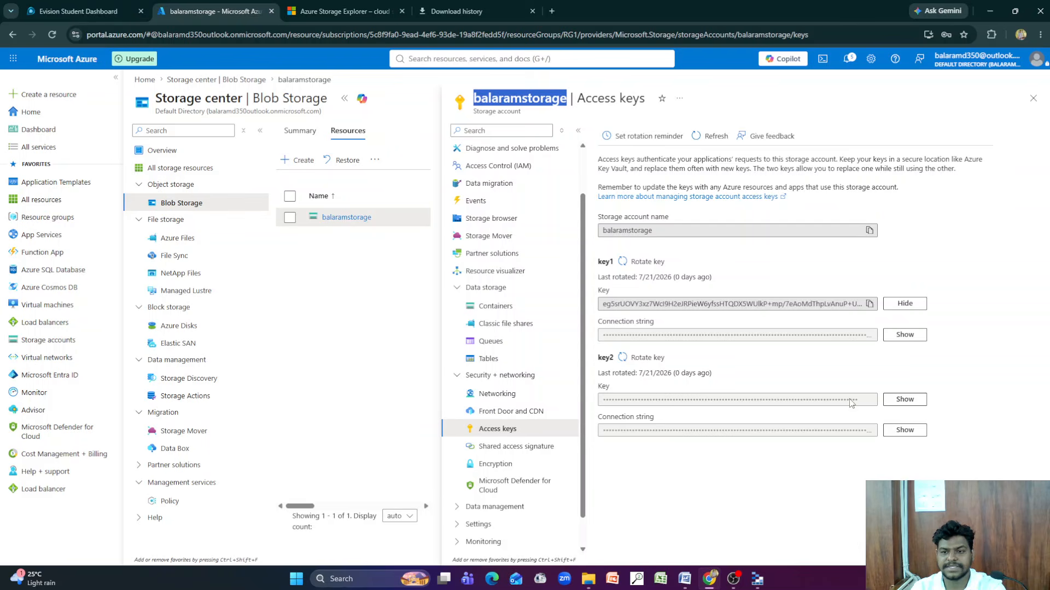
pyautogui.click(758, 579)
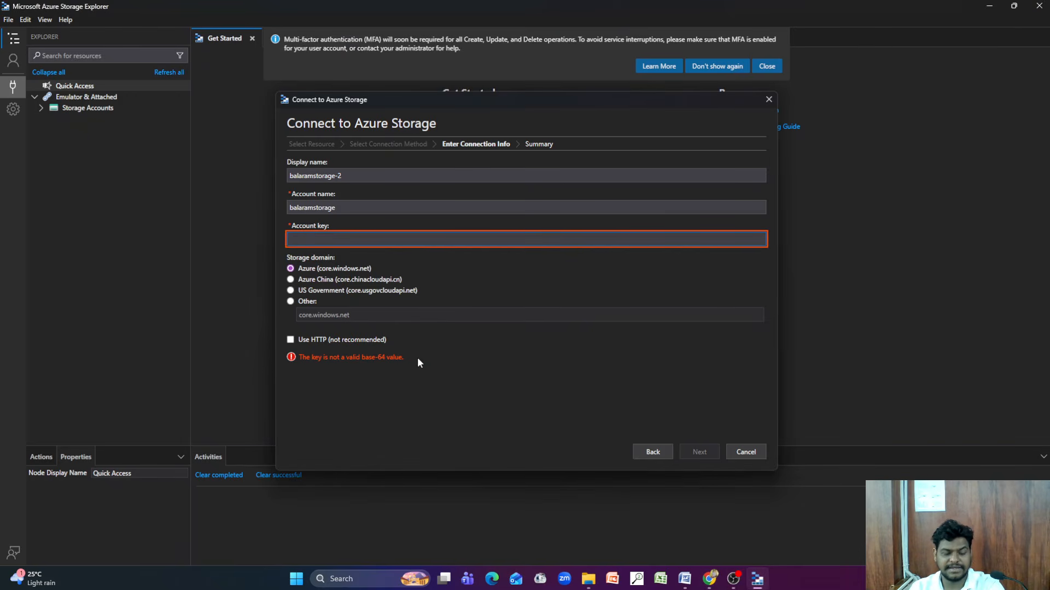
pyautogui.hotkey('ctrl', 'v')
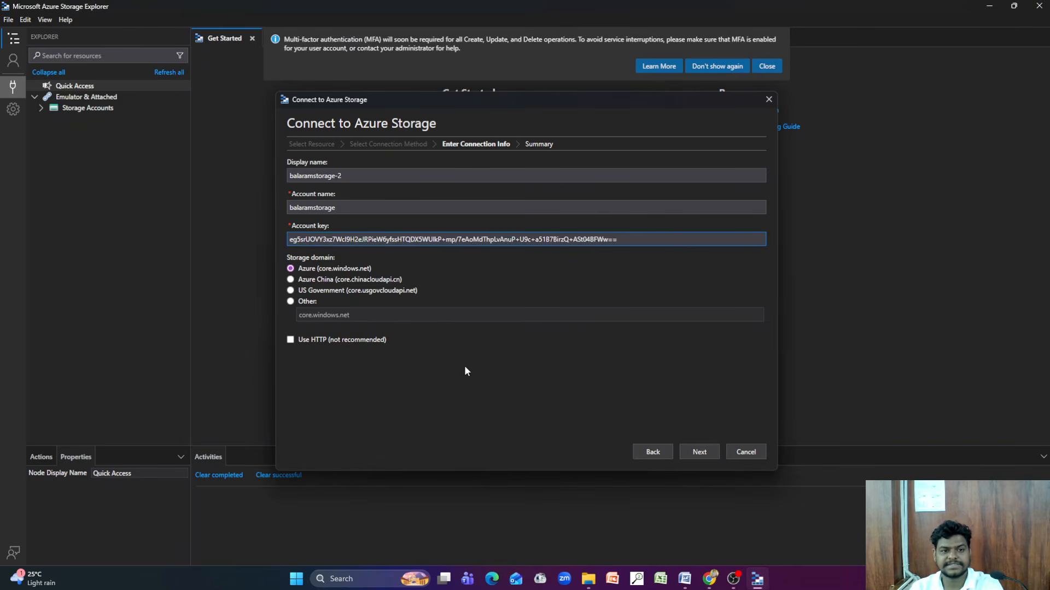
pyautogui.click(701, 452)
pyautogui.click(699, 453)
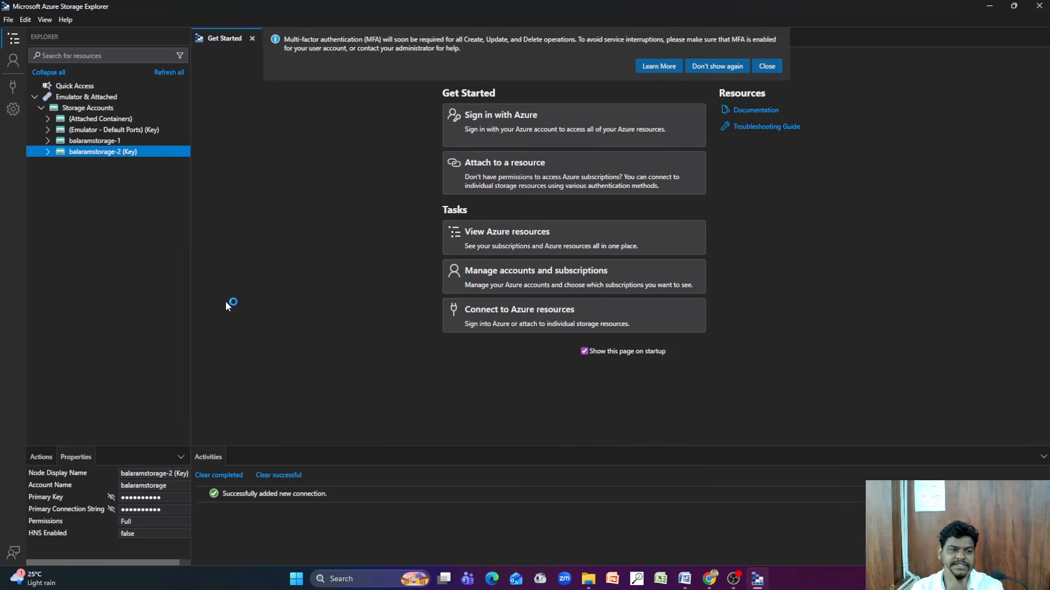
# Open the azure104studymatreiral blob container under the newly attached storage account and close the multi-factor authentication notice
pyautogui.click(47, 152)
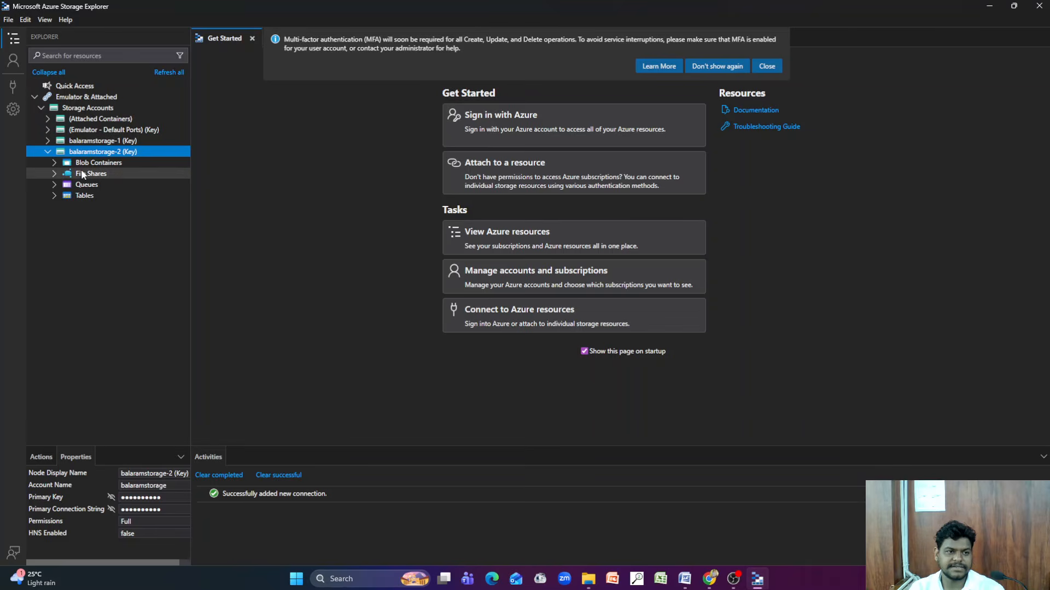
pyautogui.click(55, 161)
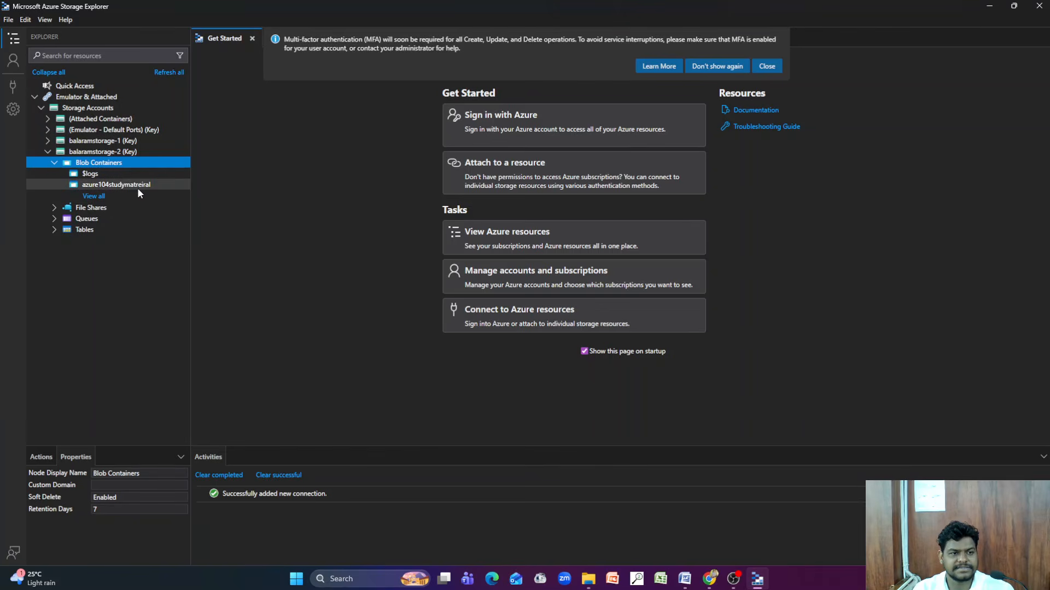
pyautogui.click(126, 185)
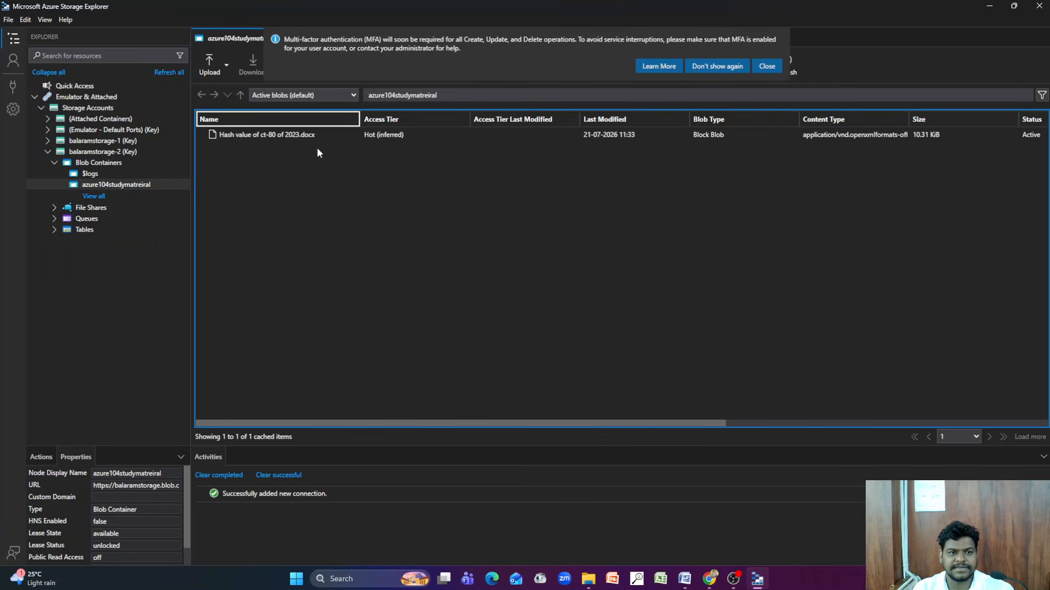
pyautogui.click(767, 66)
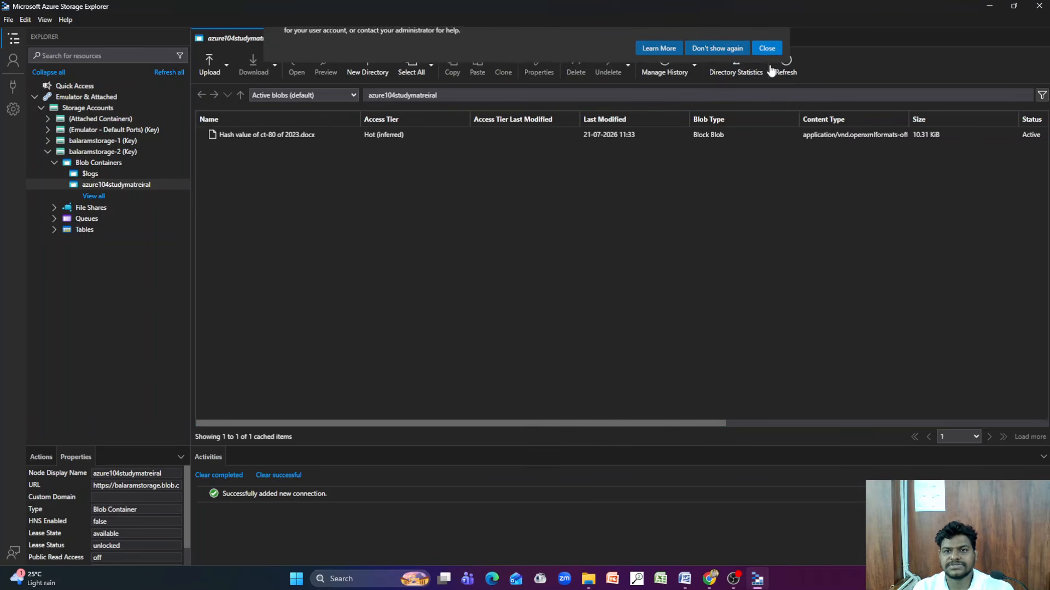
# Create a virtual directory named New Directory in the azure104studymatreiral container and upload "CTR-27-81 of 2016-24.docx" from Documents into it
pyautogui.click(365, 67)
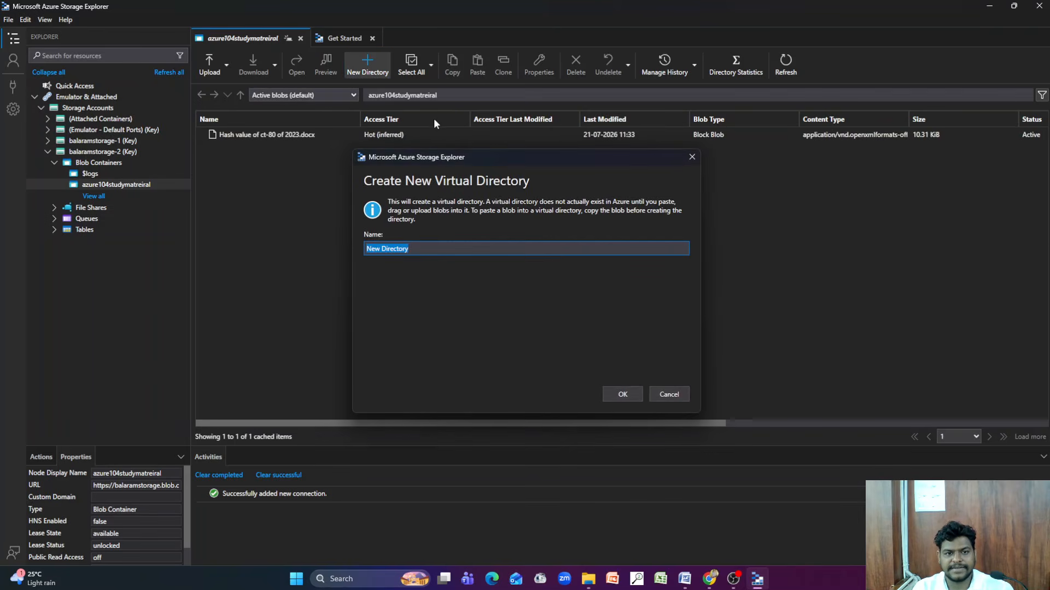
pyautogui.click(622, 394)
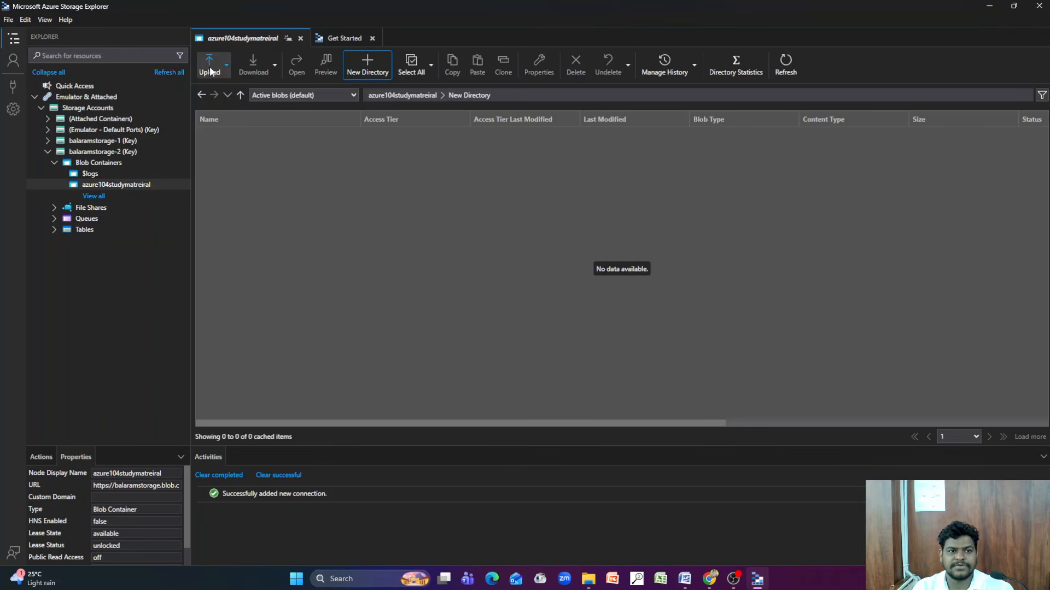
pyautogui.click(211, 64)
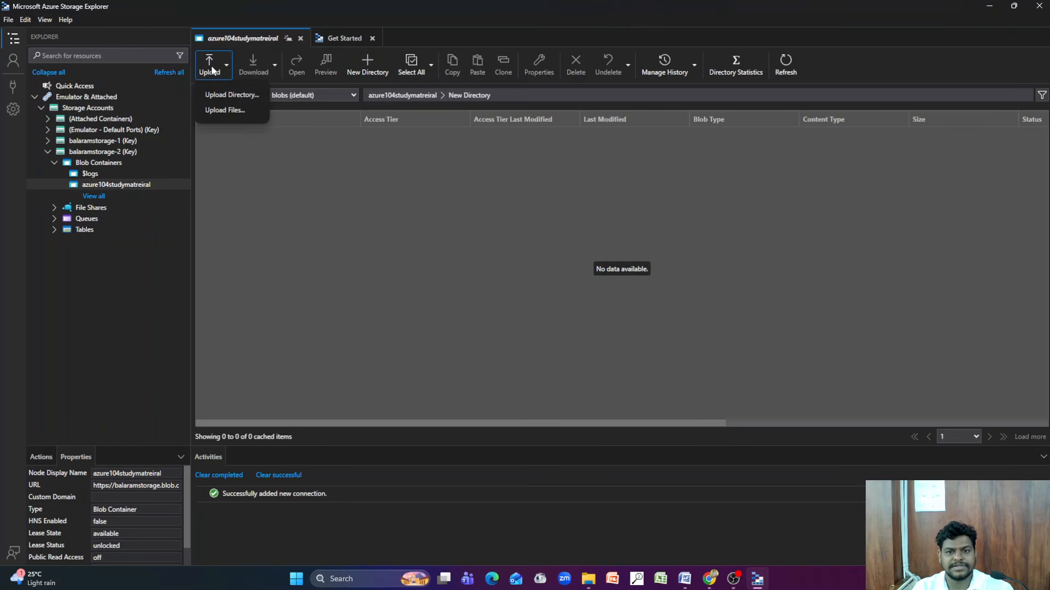
pyautogui.click(235, 106)
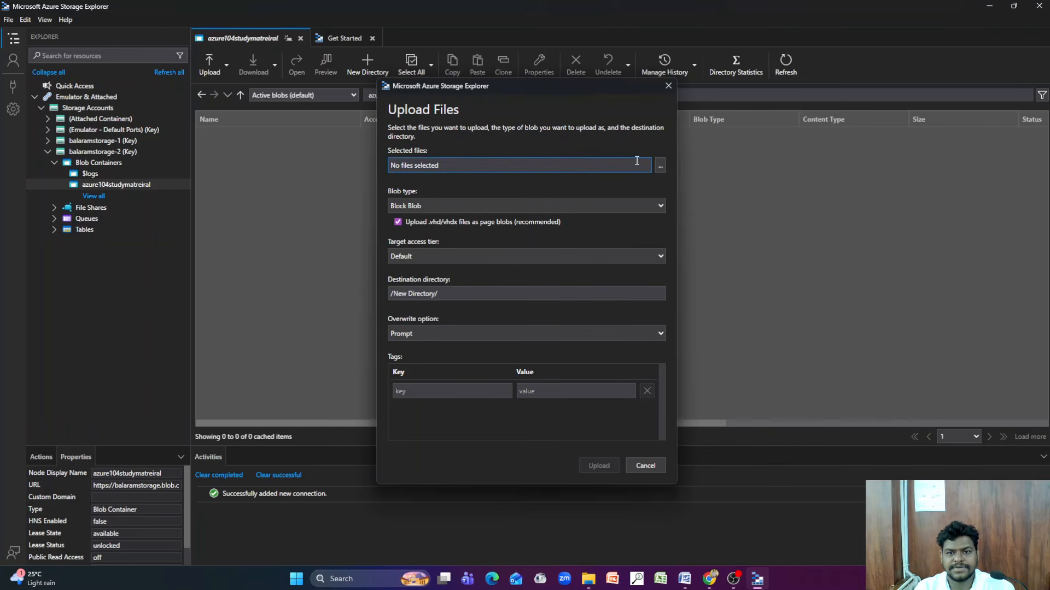
pyautogui.click(660, 166)
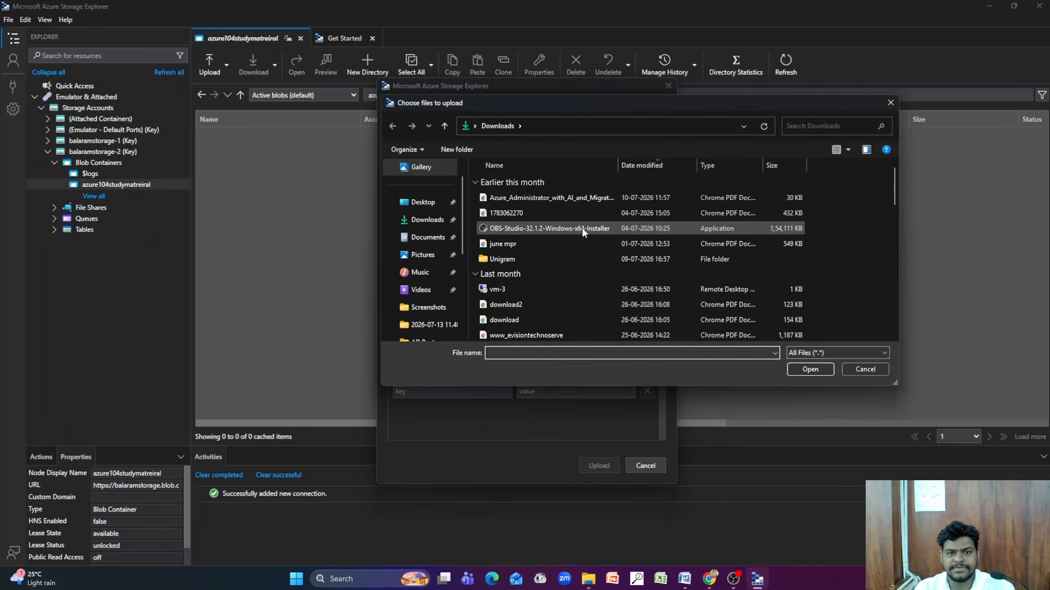
pyautogui.scroll(-2, 492, 312)
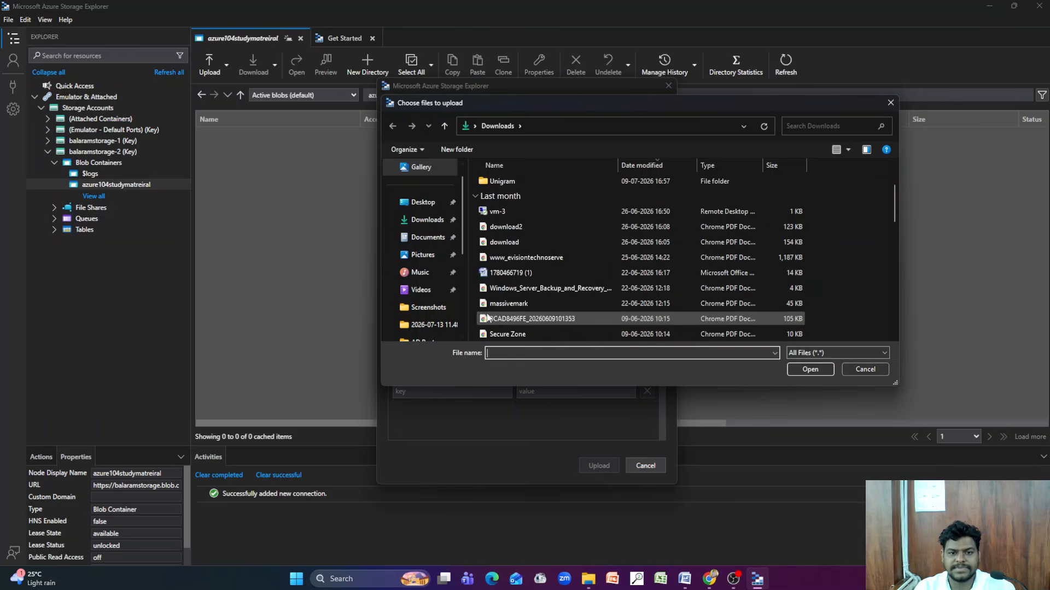
pyautogui.scroll(1, 424, 306)
pyautogui.click(428, 258)
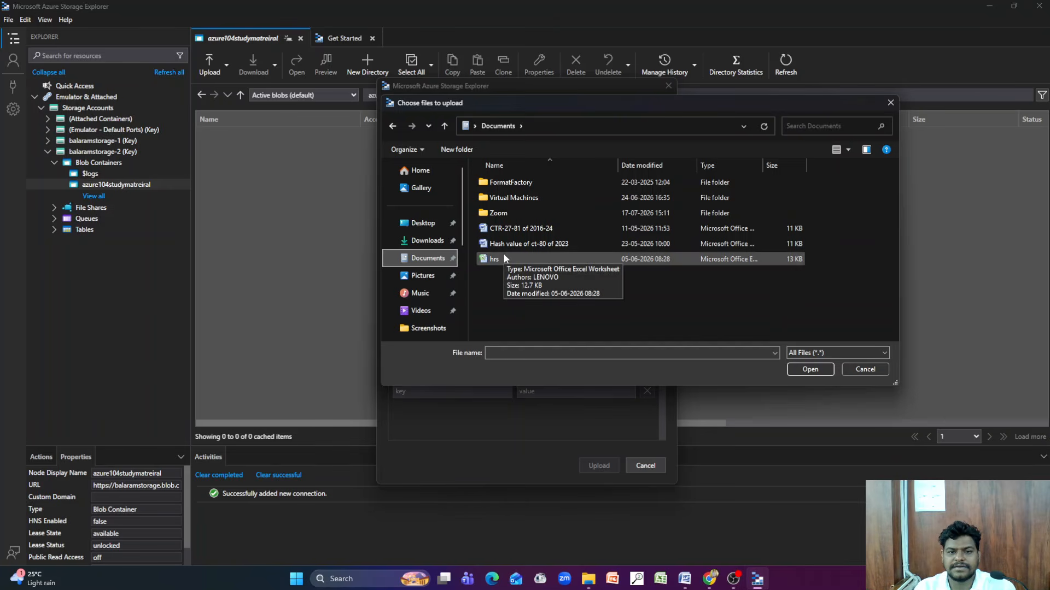
pyautogui.click(508, 229)
pyautogui.click(810, 369)
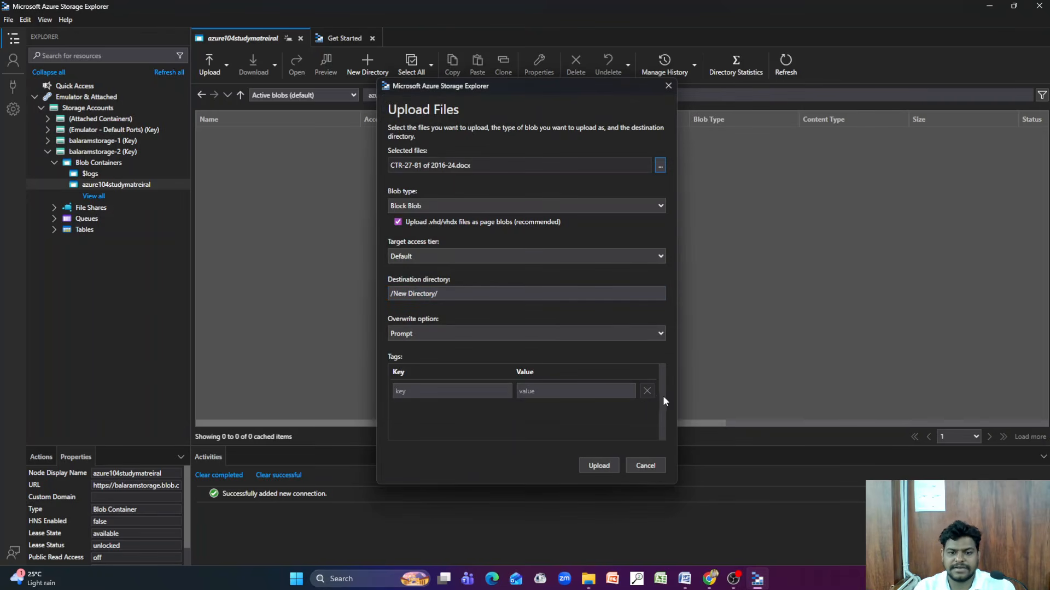
pyautogui.click(596, 464)
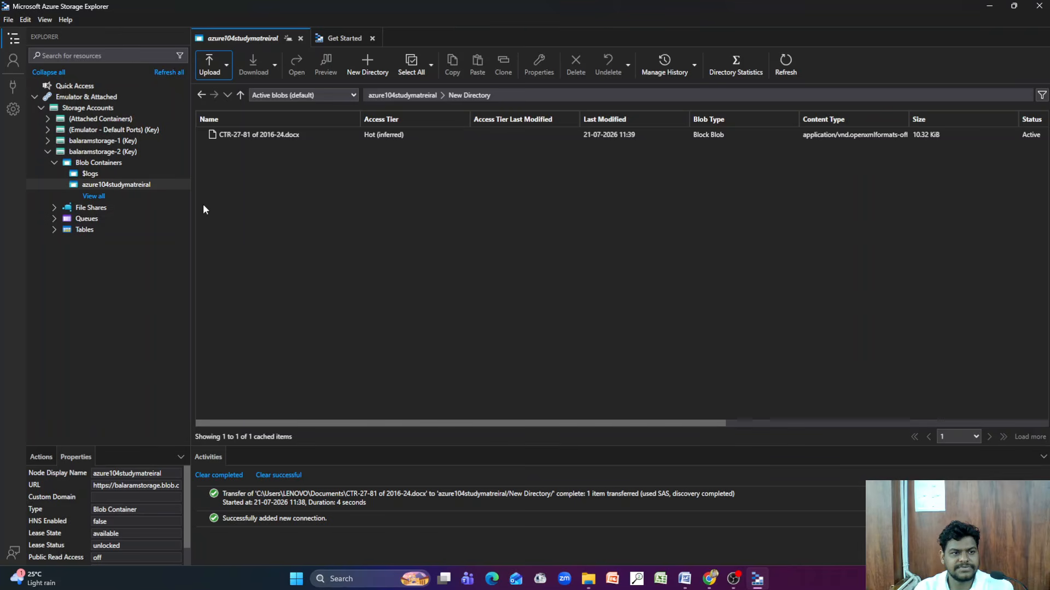
pyautogui.click(785, 64)
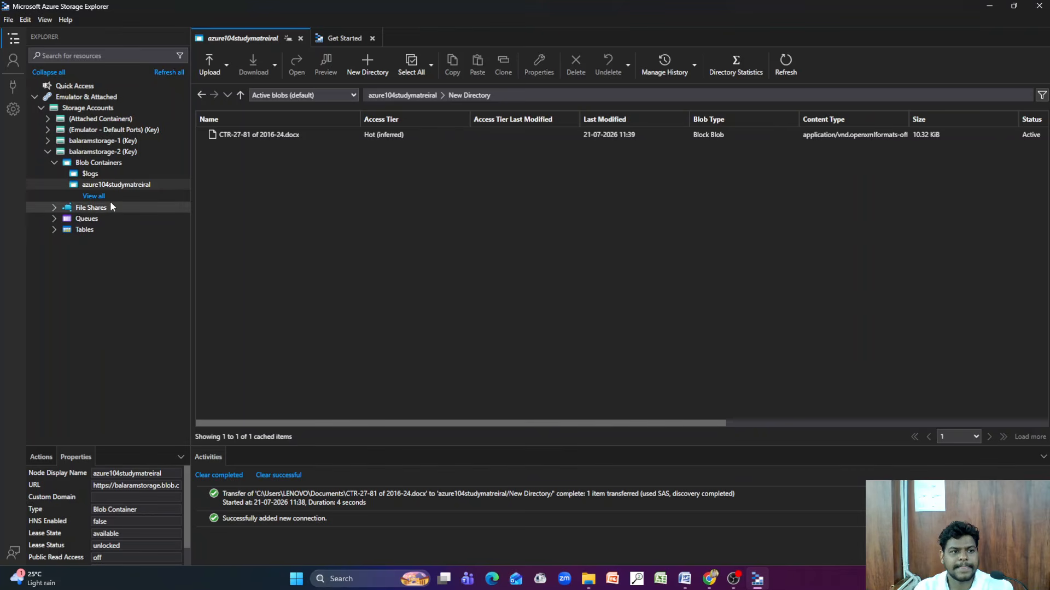
pyautogui.doubleClick(140, 186)
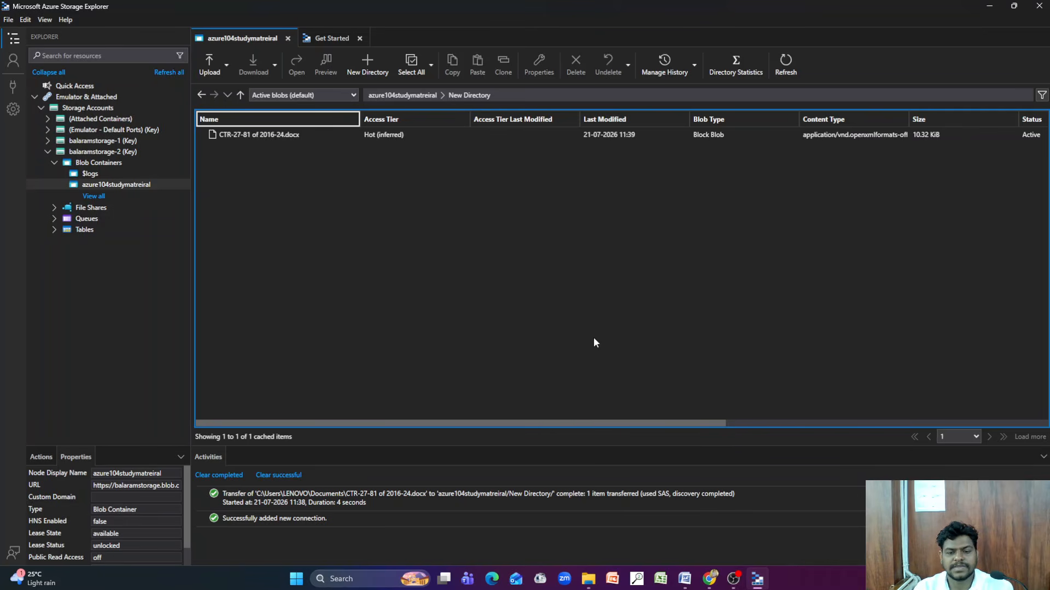
# Switch to the Azure portal and inspect New Directory inside the storage account's azure104studymatreiral container to check the uploaded file
pyautogui.click(709, 579)
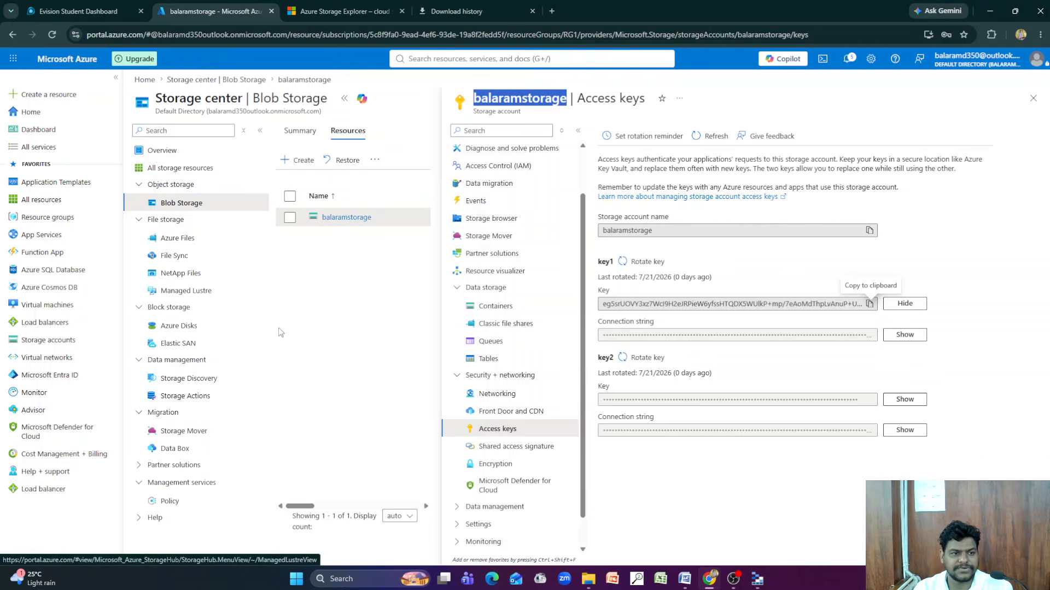
pyautogui.click(60, 340)
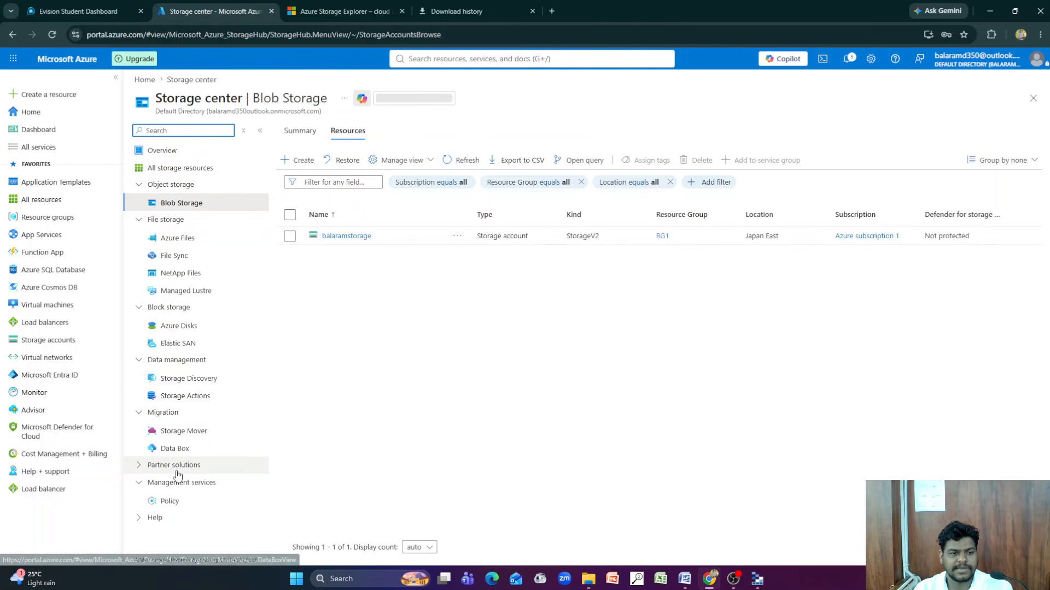
pyautogui.click(343, 237)
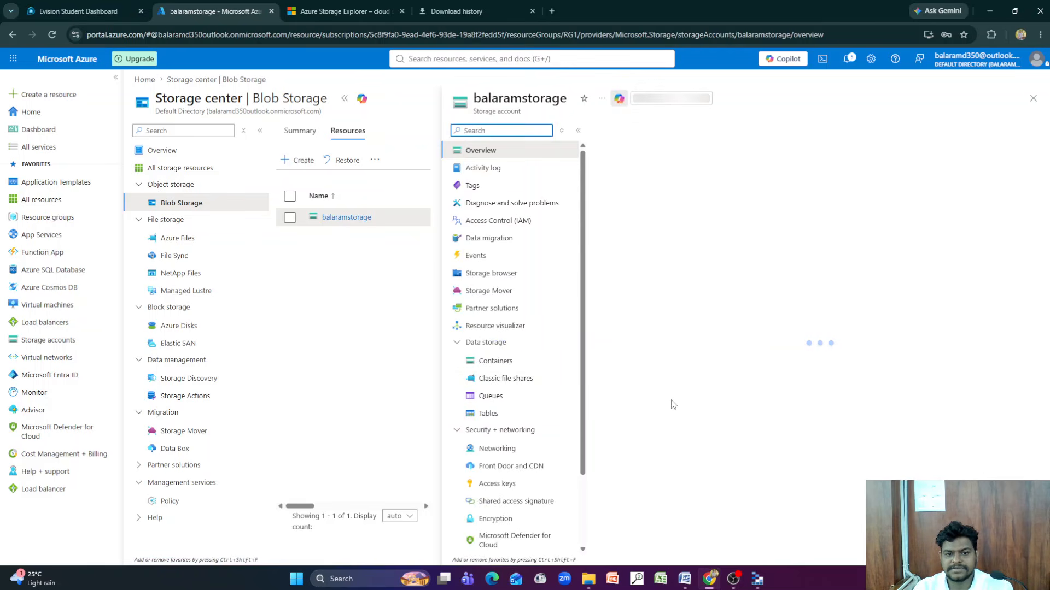
pyautogui.click(521, 361)
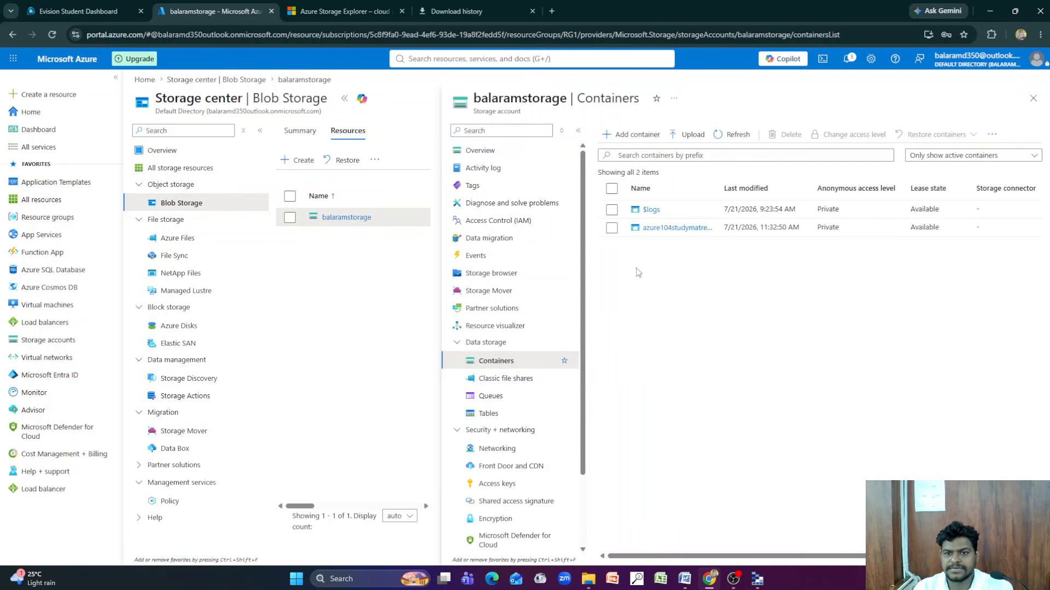
pyautogui.click(669, 228)
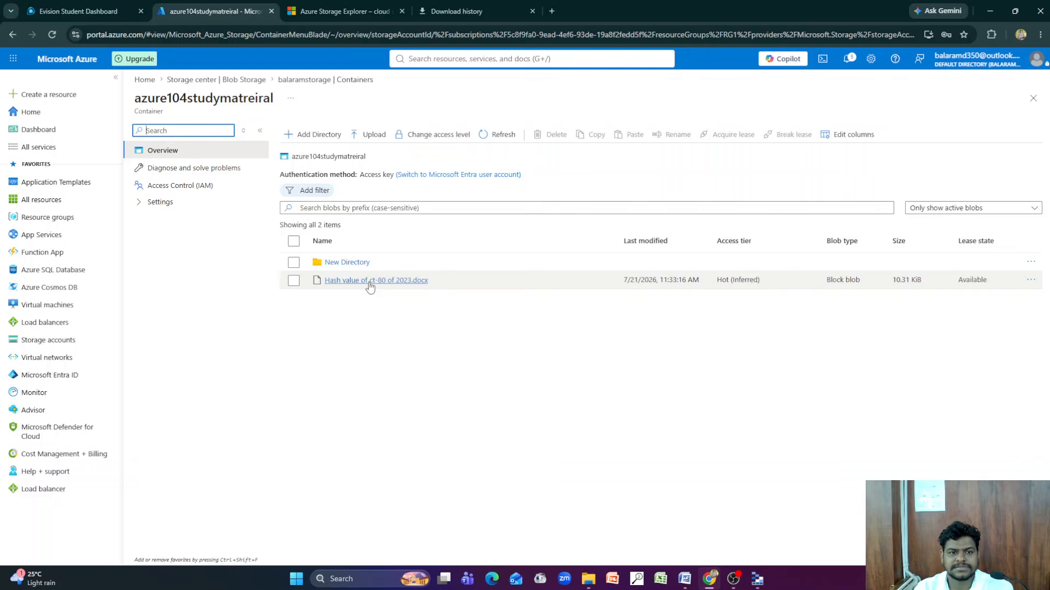
pyautogui.click(356, 263)
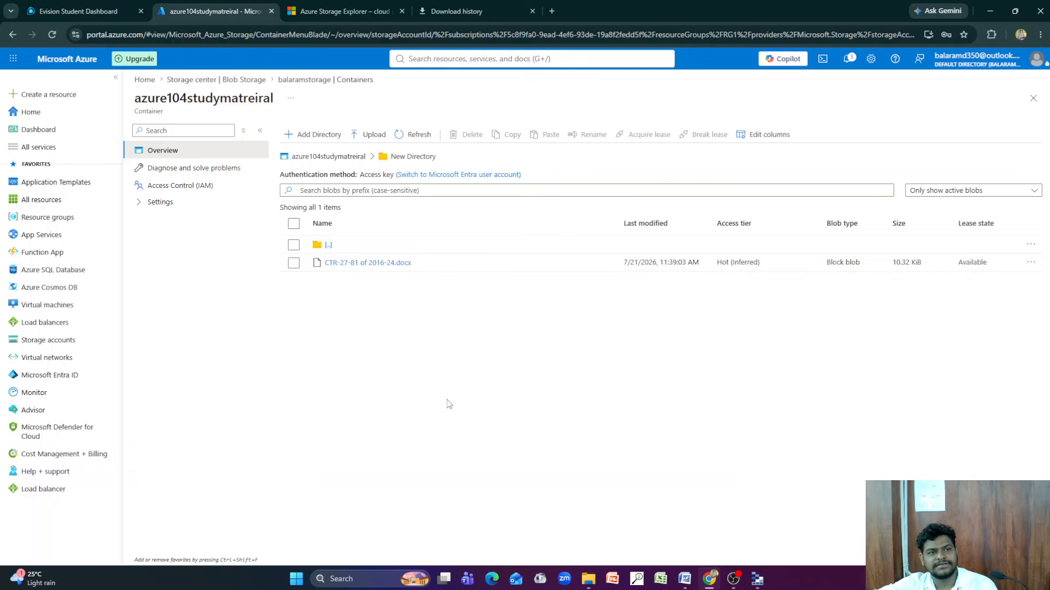
pyautogui.click(758, 578)
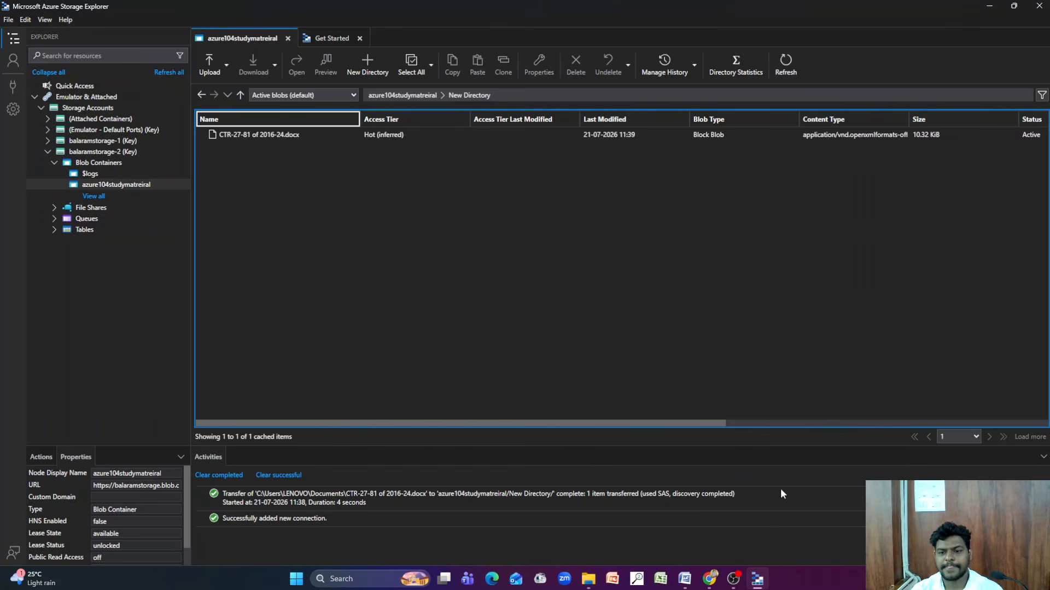
pyautogui.click(739, 581)
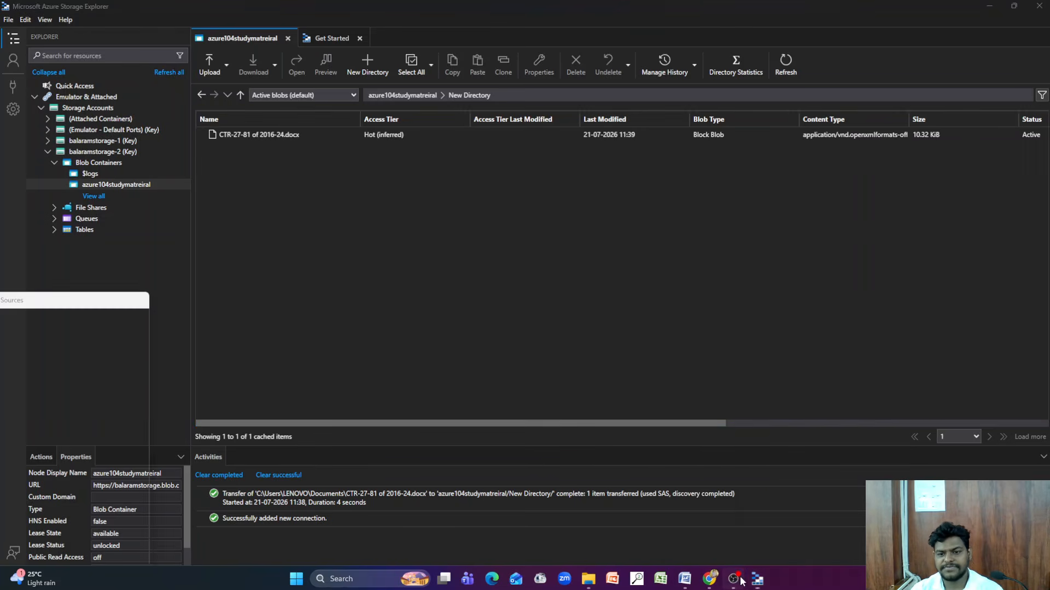